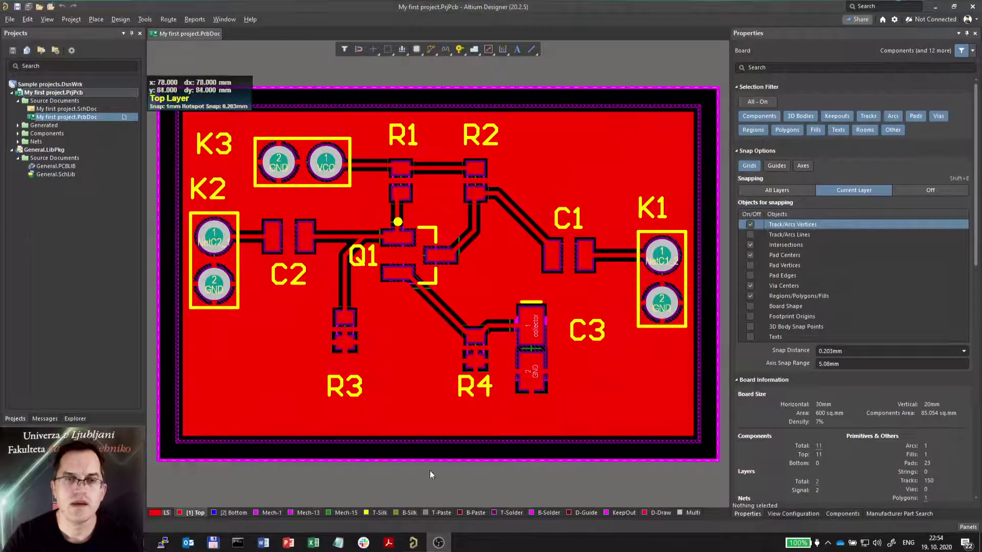
Show the Add New to Project submenu for My first project.PrjPcb
right_click(55, 93)
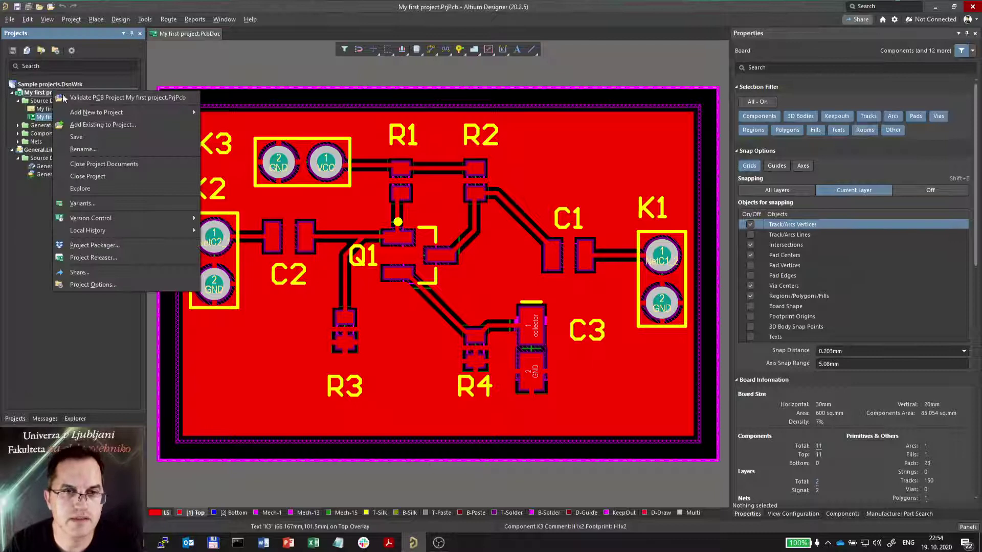
mouse_move(102, 114)
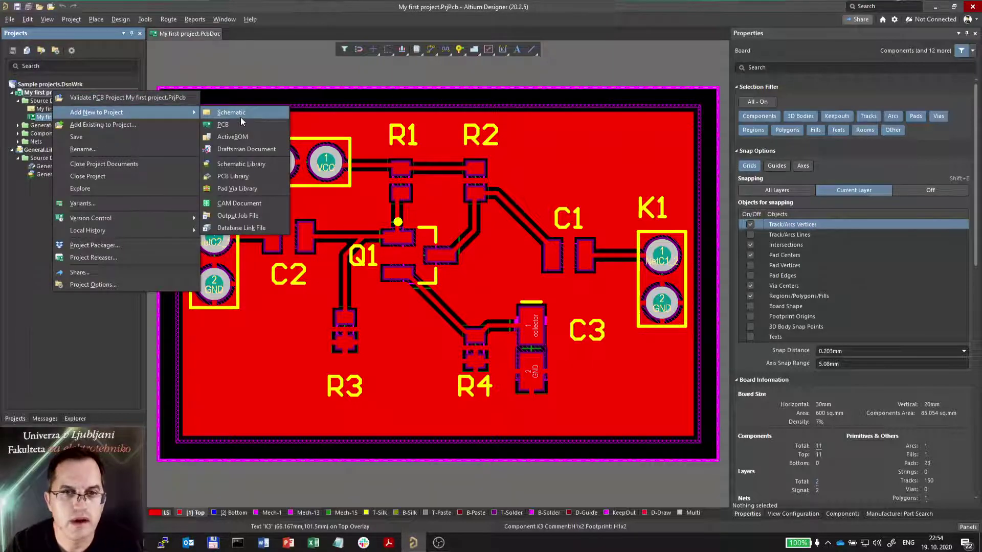
Create a new output job file and add a Gerber Files output for [PCB Document]
left_click(248, 219)
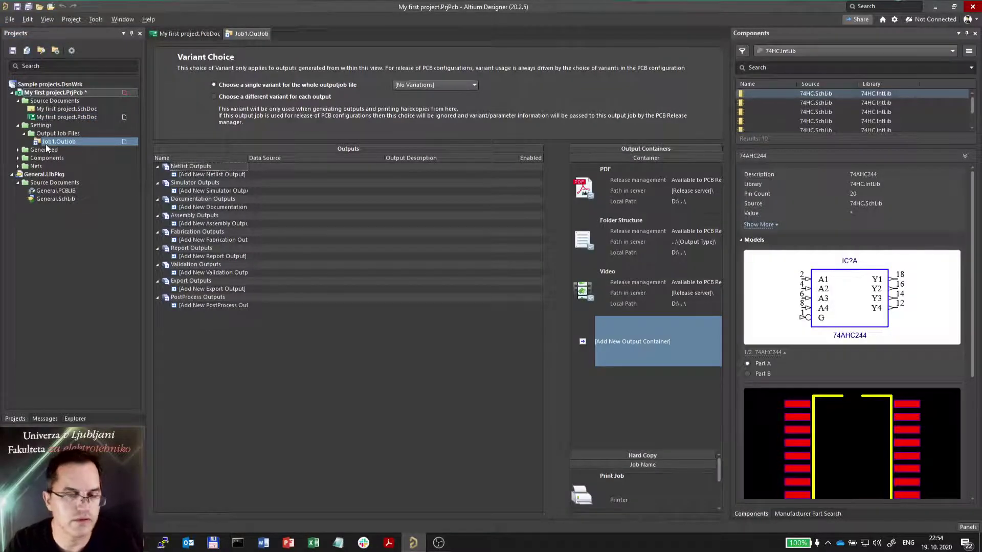
left_click_drag(248, 157, 352, 152)
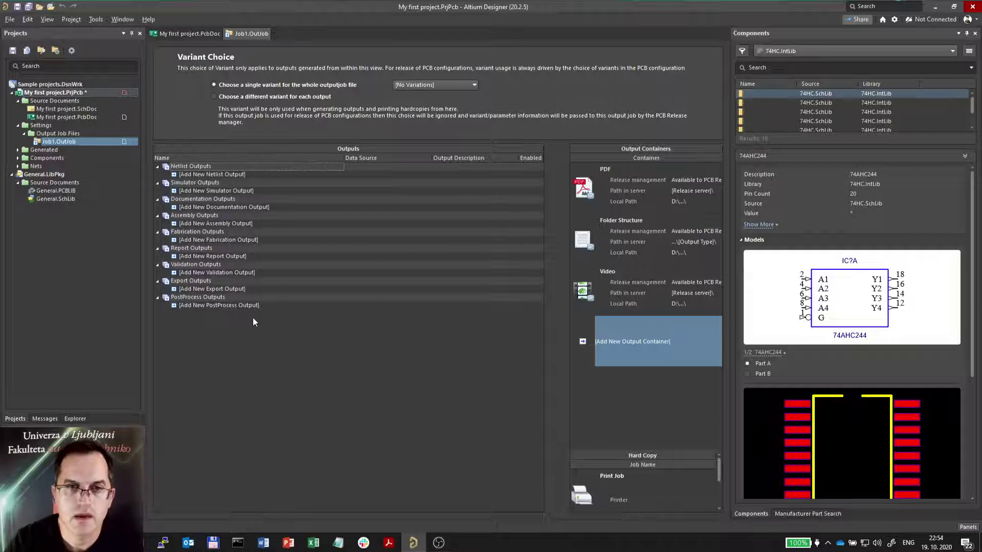
left_click(174, 240)
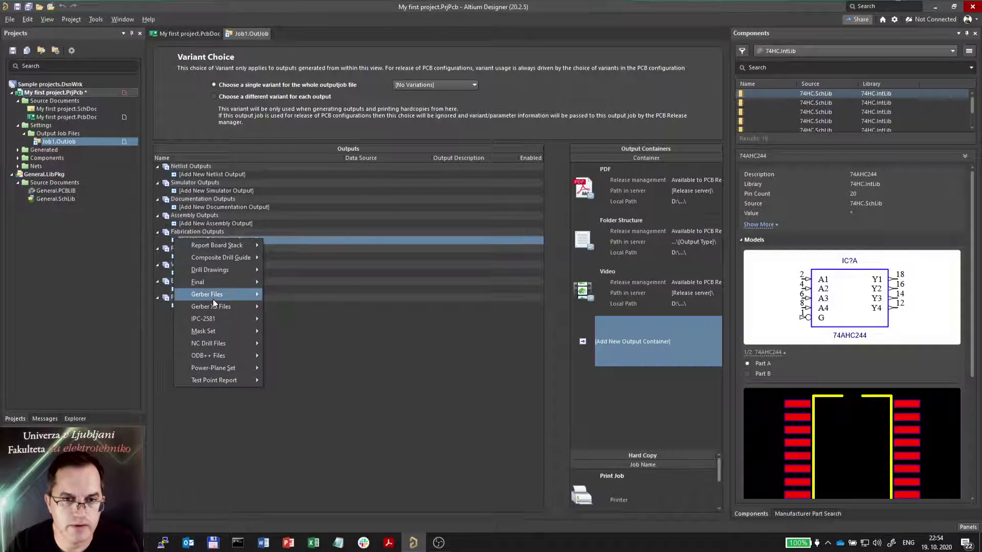
mouse_move(213, 297)
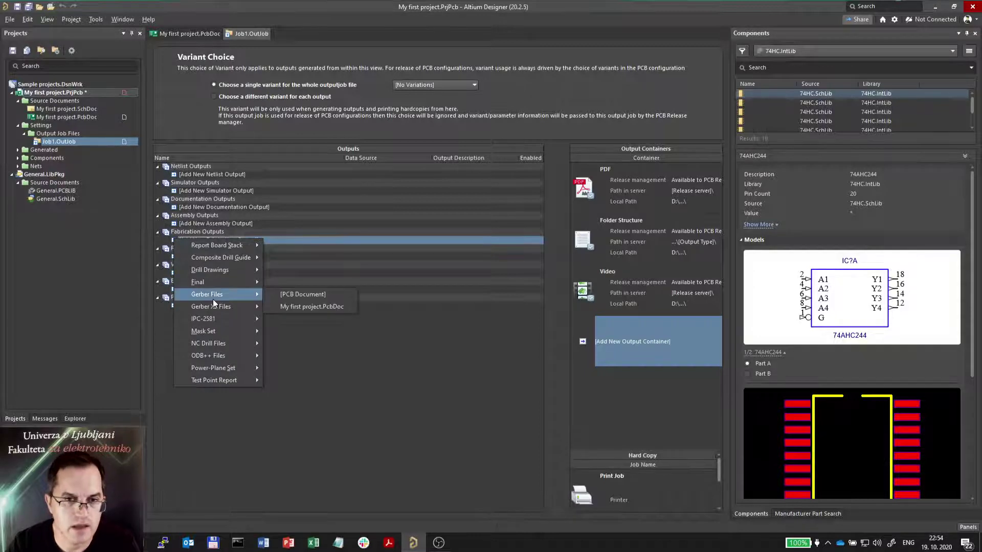
left_click(306, 298)
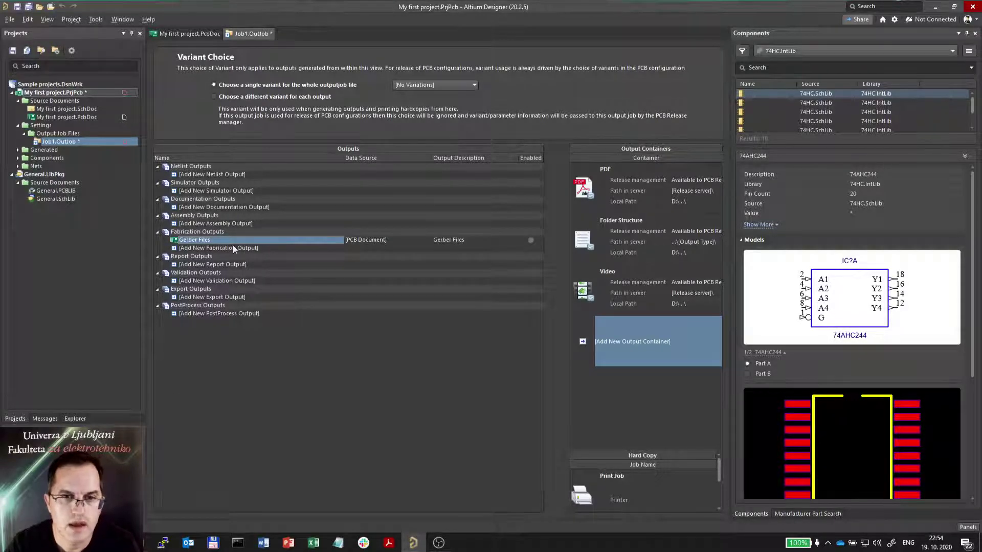
Open the Gerber Files settings and review the General units and number format
double_click(182, 241)
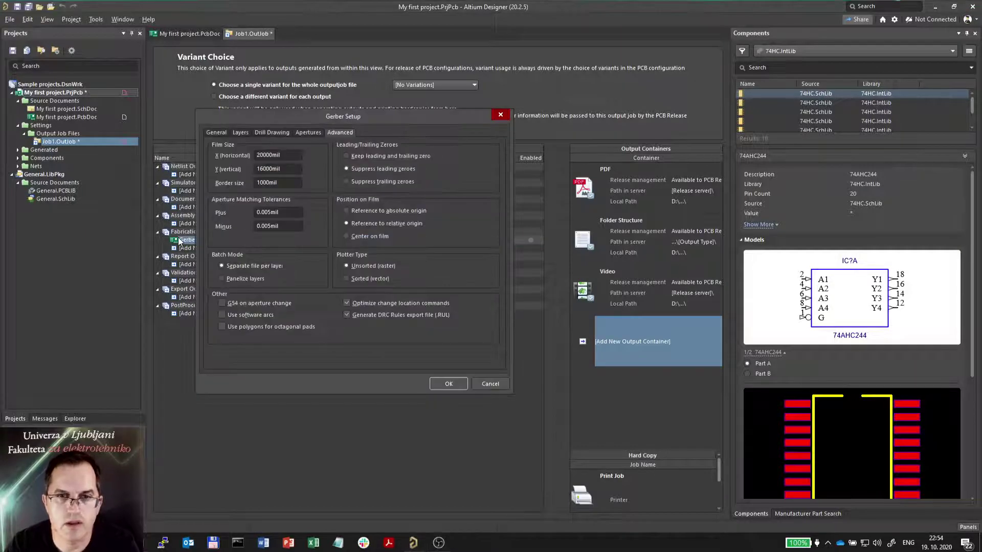
left_click(223, 132)
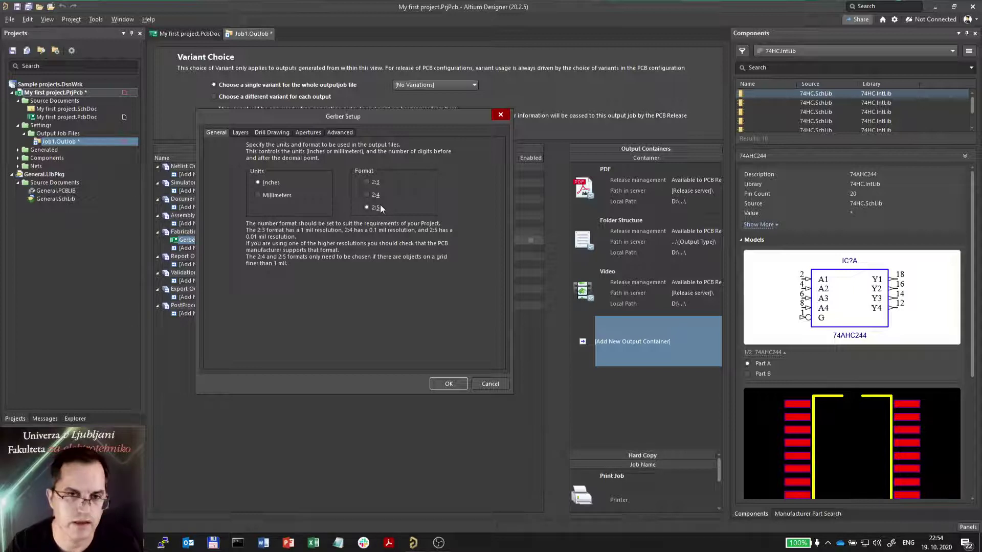
left_click(241, 132)
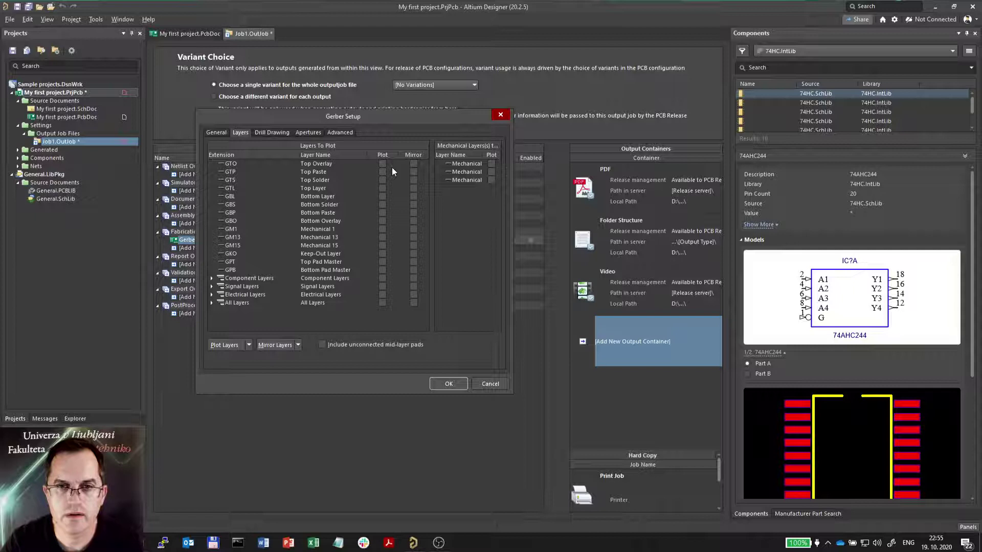
Plot Bottom Layer, Top Solder, Top Paste, Bottom Paste and Mechanical 1, then confirm
left_click(383, 198)
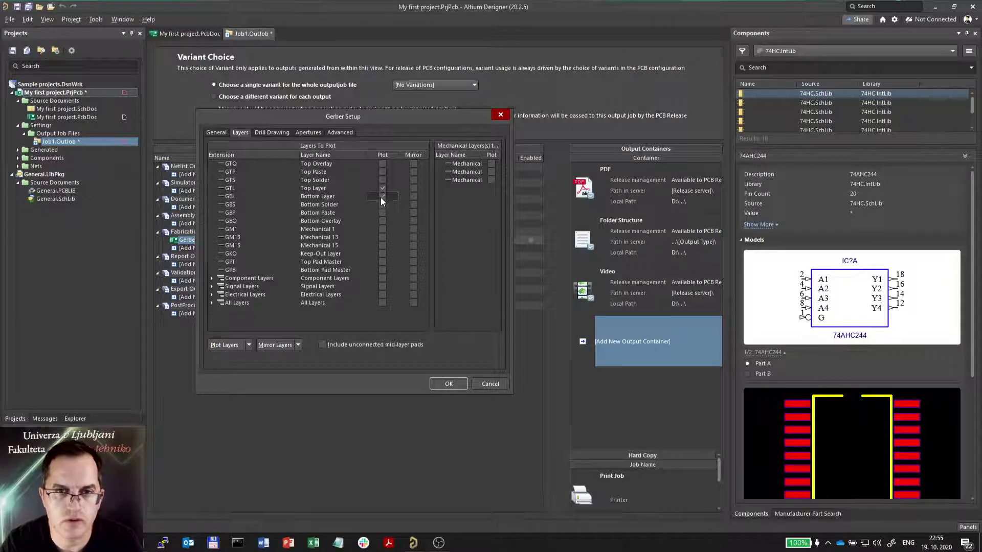
left_click(382, 180)
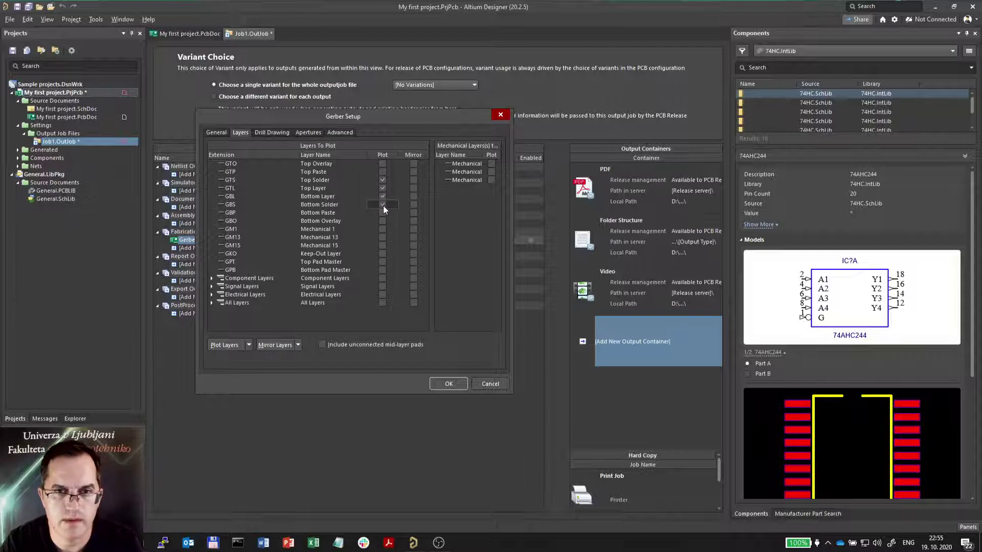
left_click(382, 172)
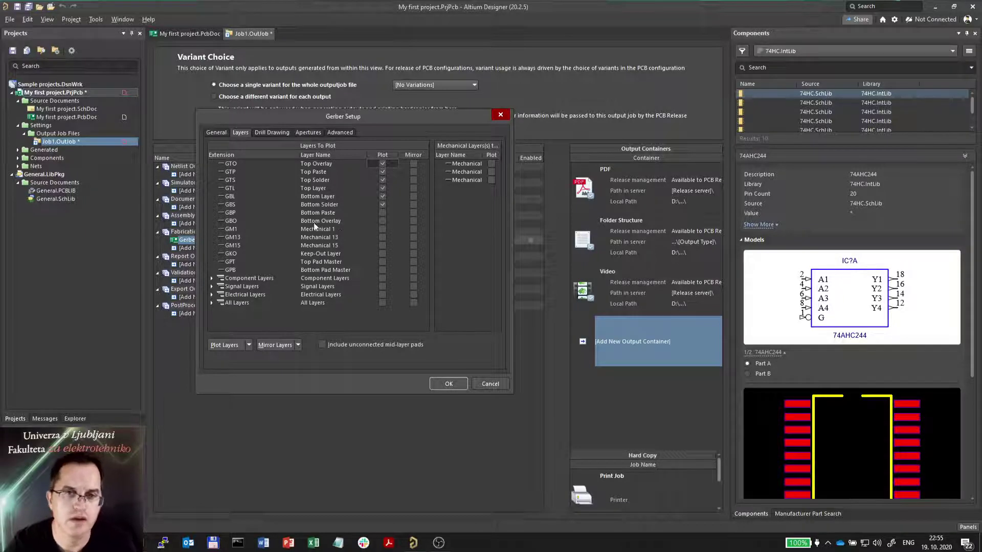
left_click(382, 213)
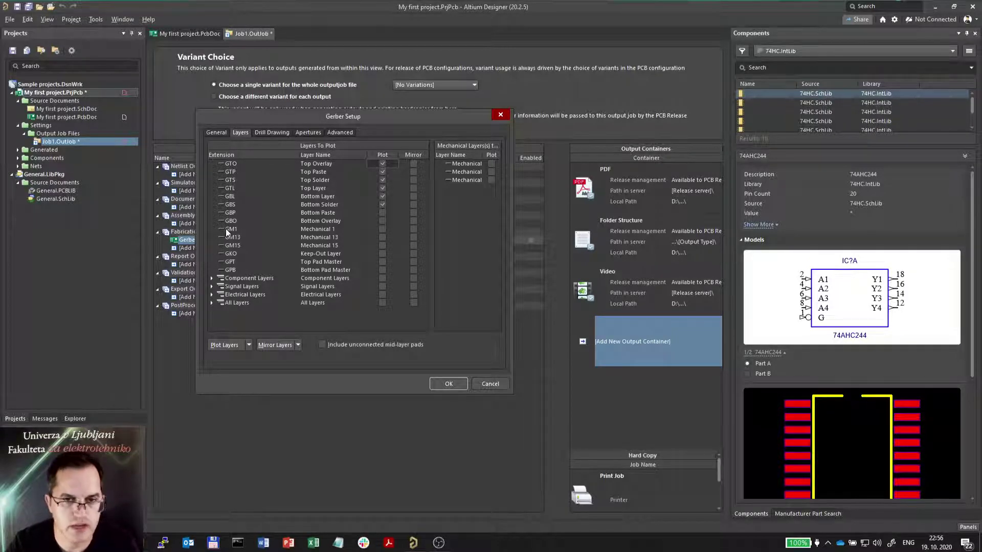
left_click(382, 229)
right_click(355, 318)
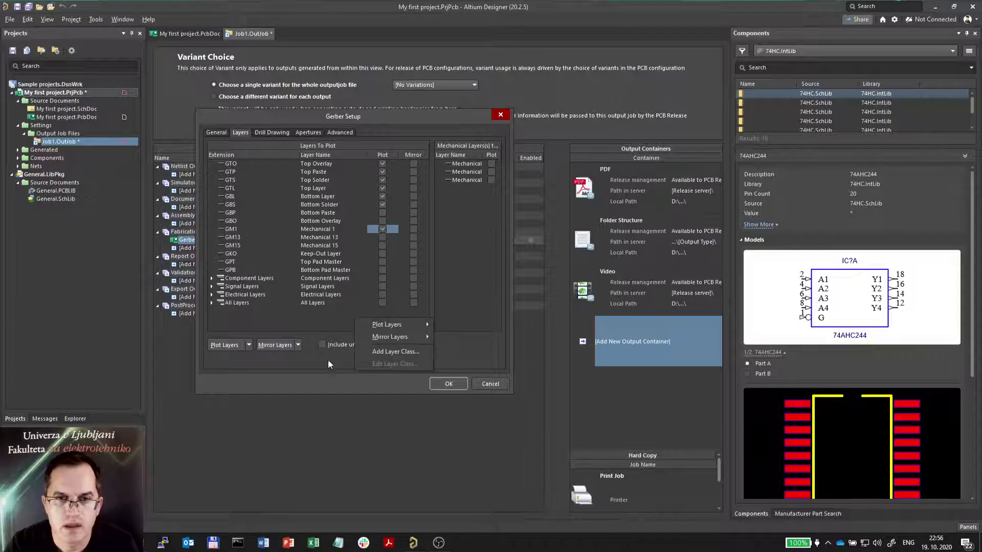
left_click(428, 371)
left_click(448, 384)
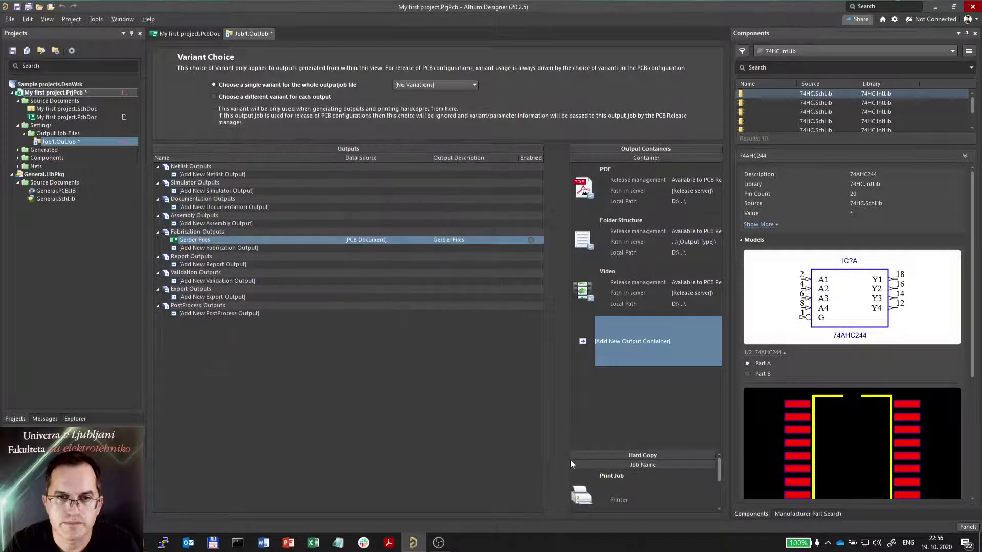
Add an NC Drill Files output for [PCB Document] and accept the default drill setup
left_click(187, 249)
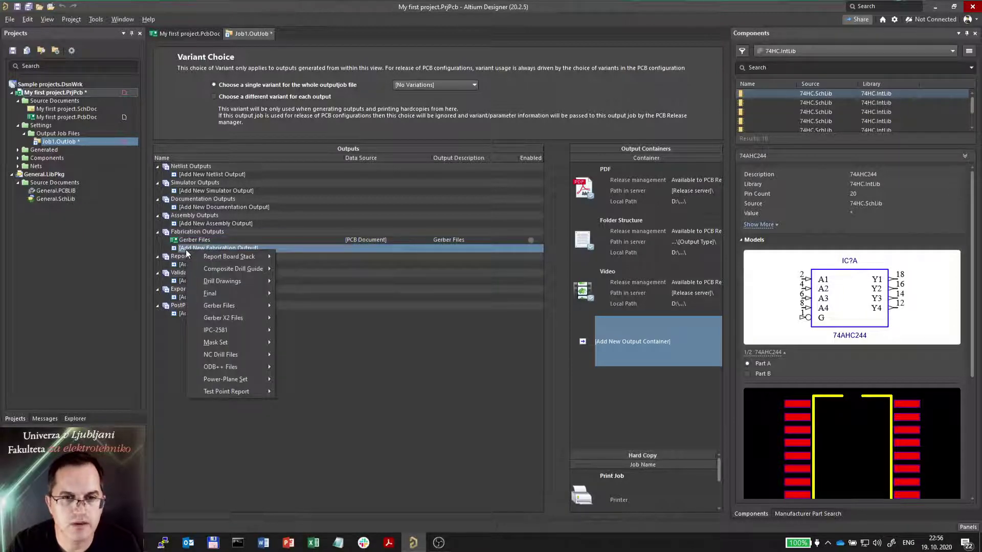
mouse_move(243, 355)
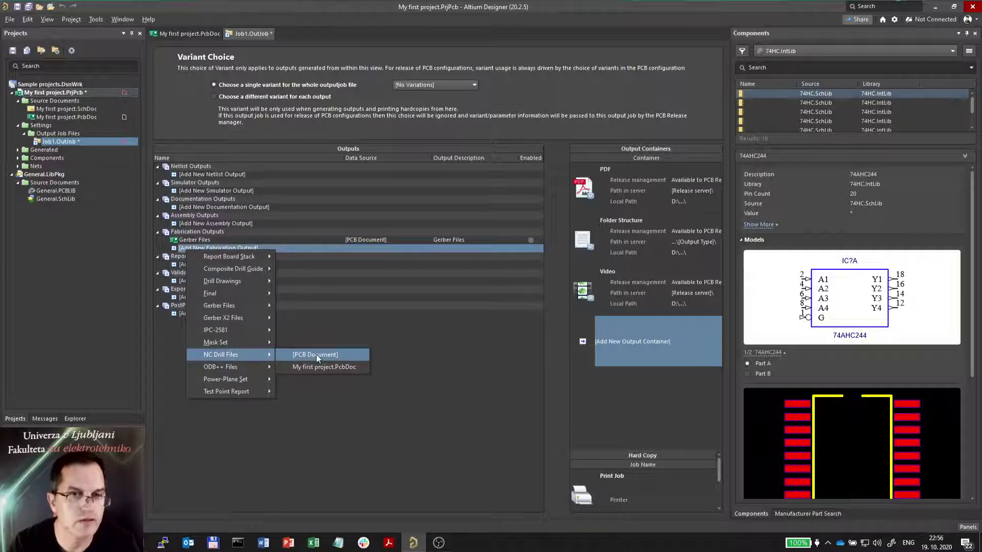
left_click(317, 354)
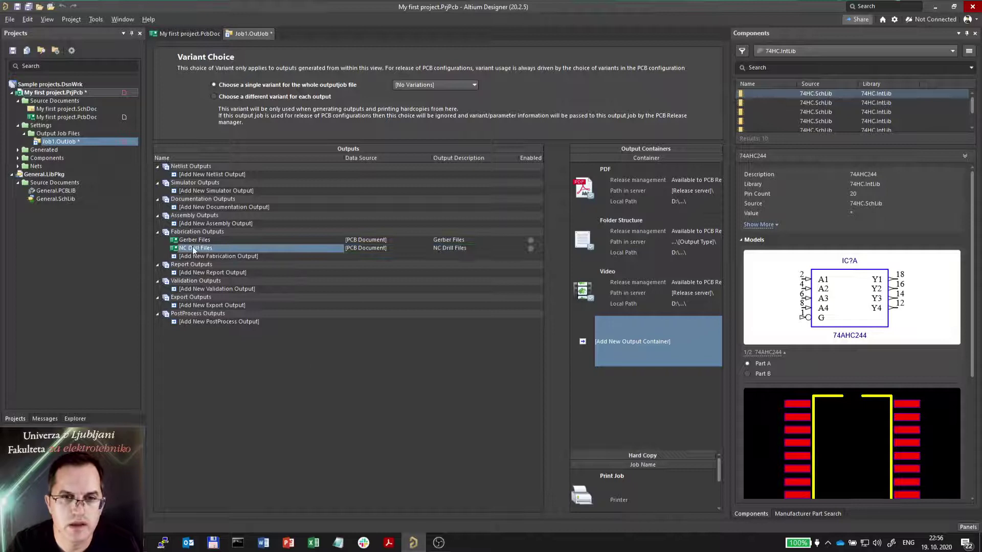
double_click(192, 247)
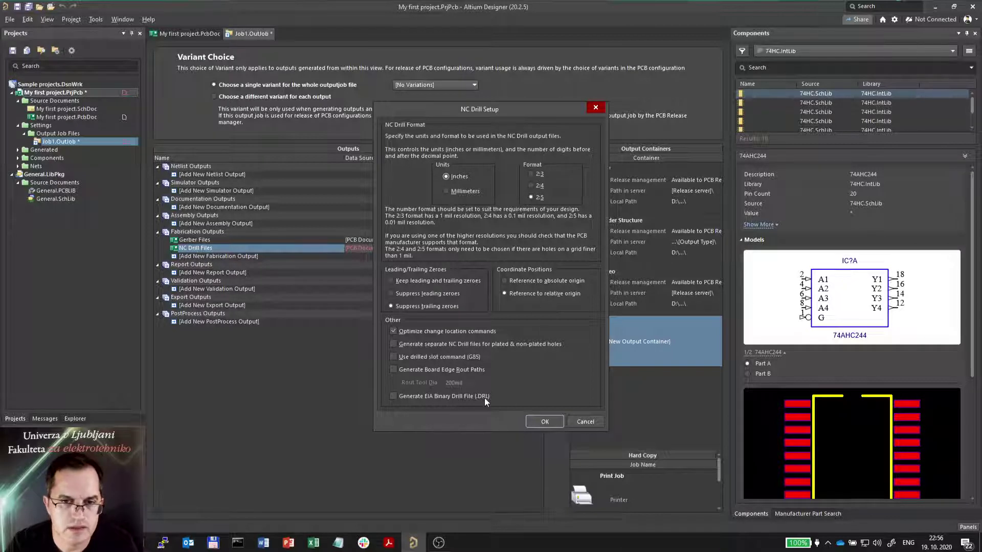
left_click(543, 421)
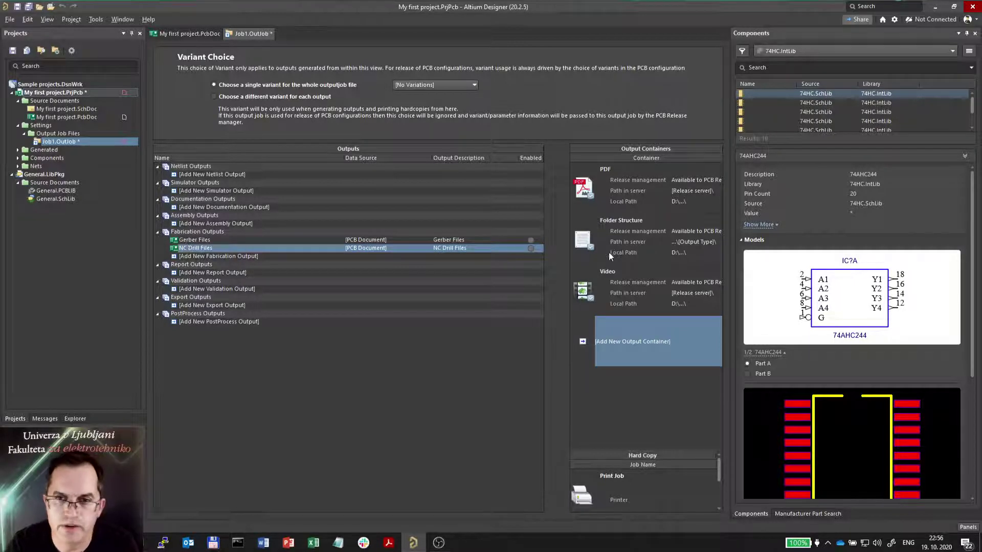
Enable the Gerber and NC Drill outputs for the Folder Structure container
left_click(625, 237)
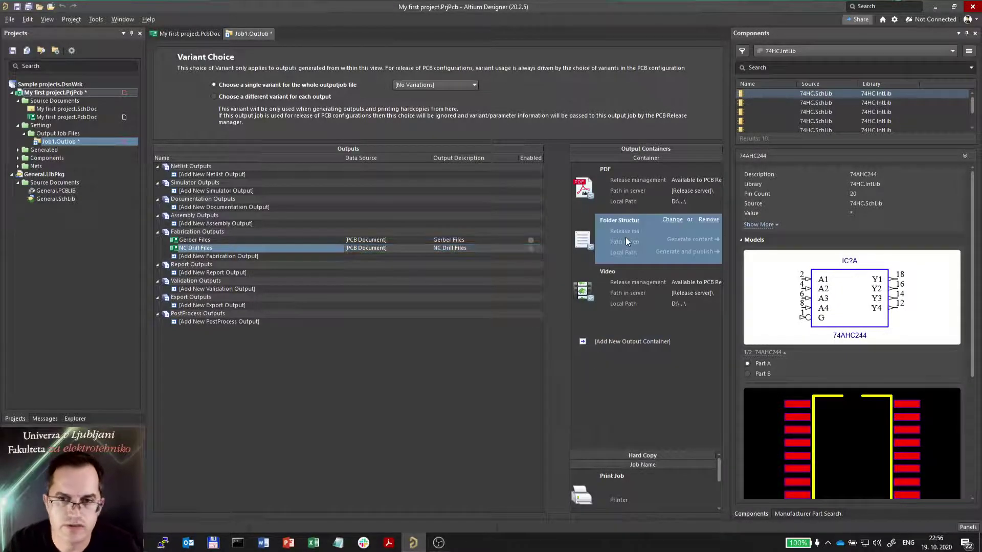
left_click(531, 240)
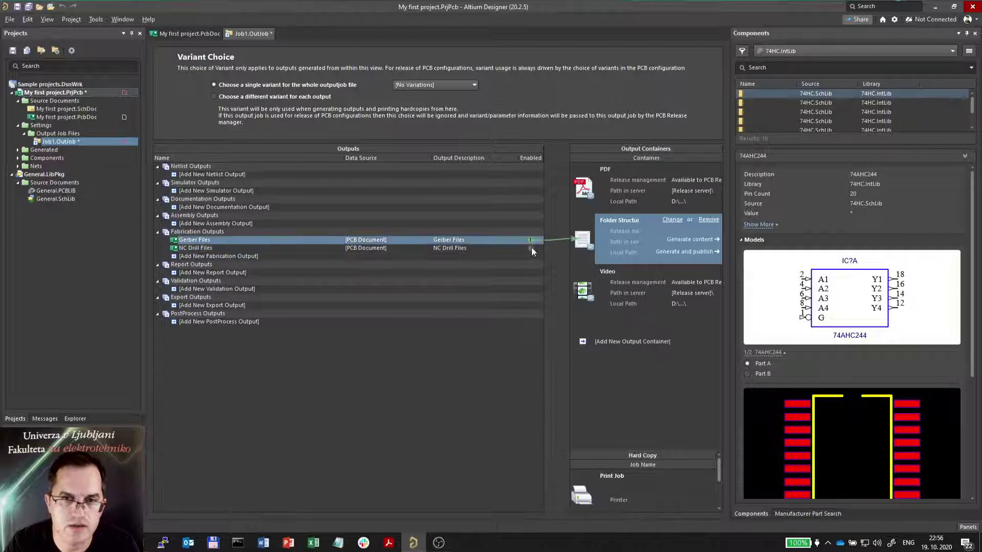
left_click(531, 248)
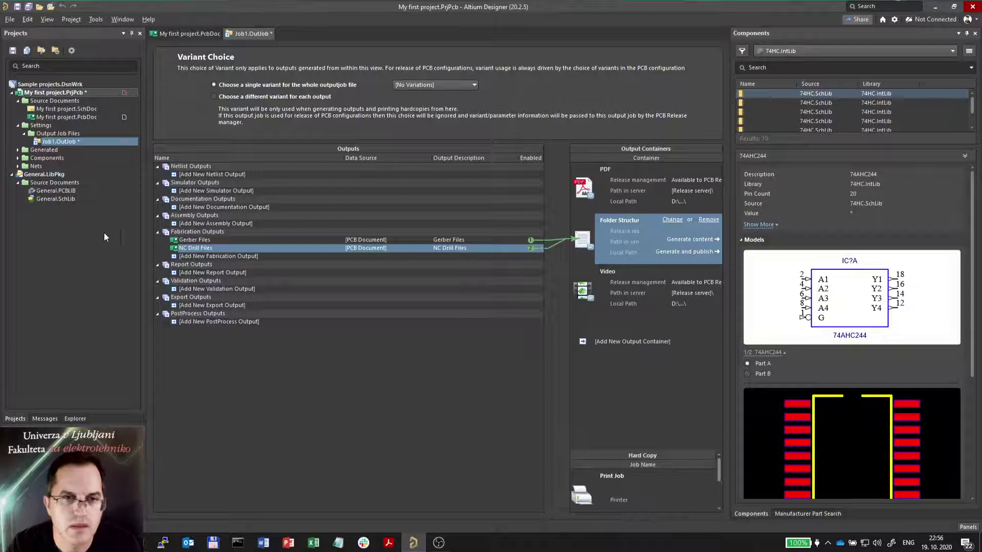
Save the output job file as 'My first project'
right_click(62, 141)
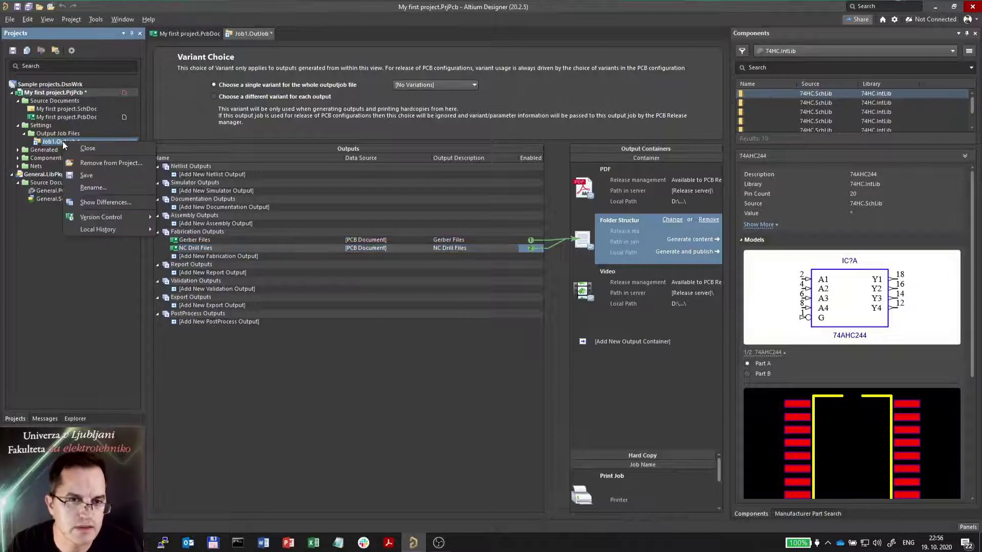
left_click(102, 176)
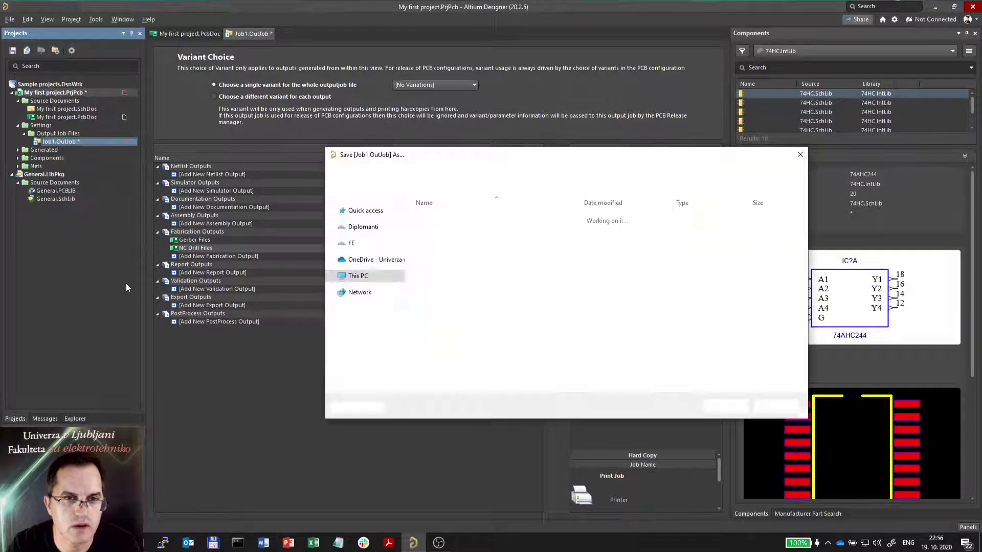
type("My first project")
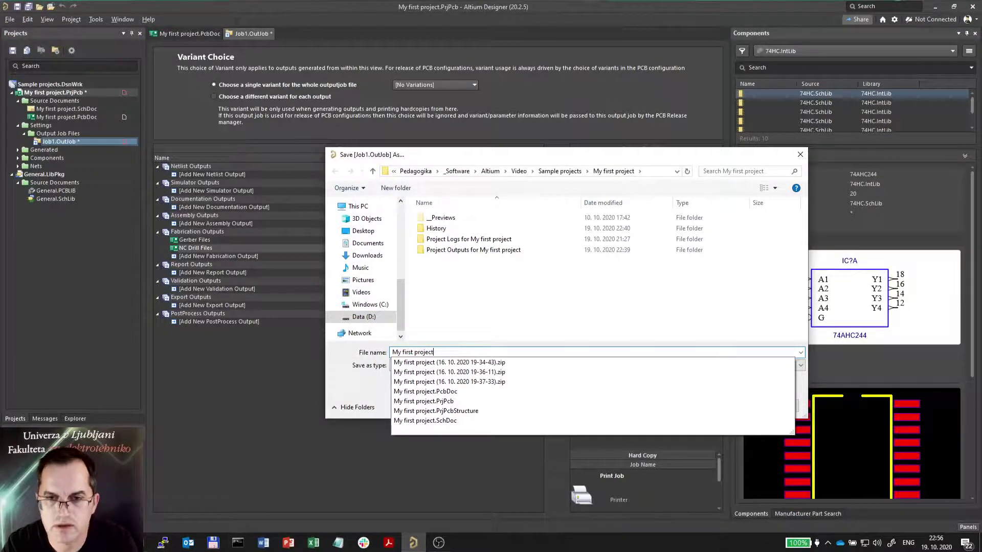
key("Return")
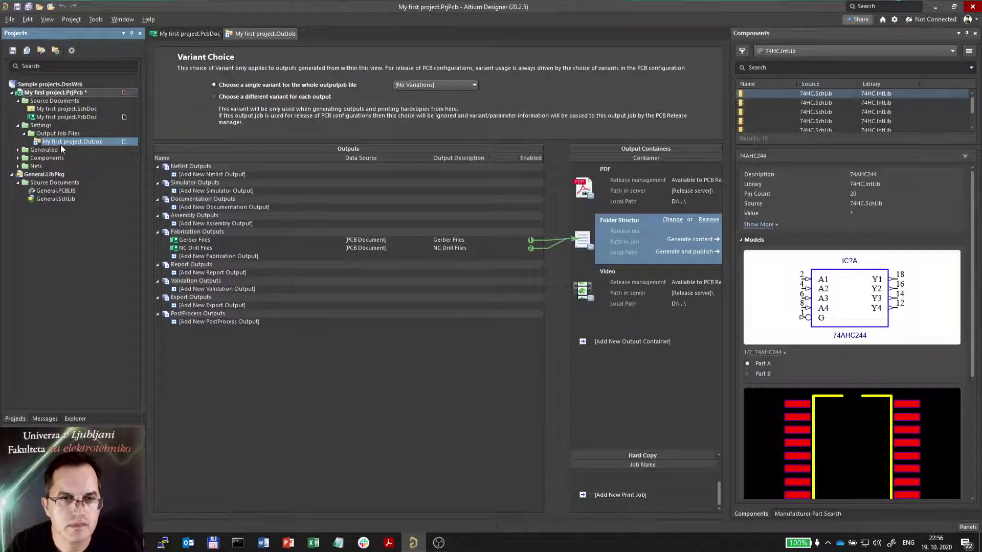
Generate the Gerber and drill files and expand the generated output folders in the Projects panel
left_click(688, 240)
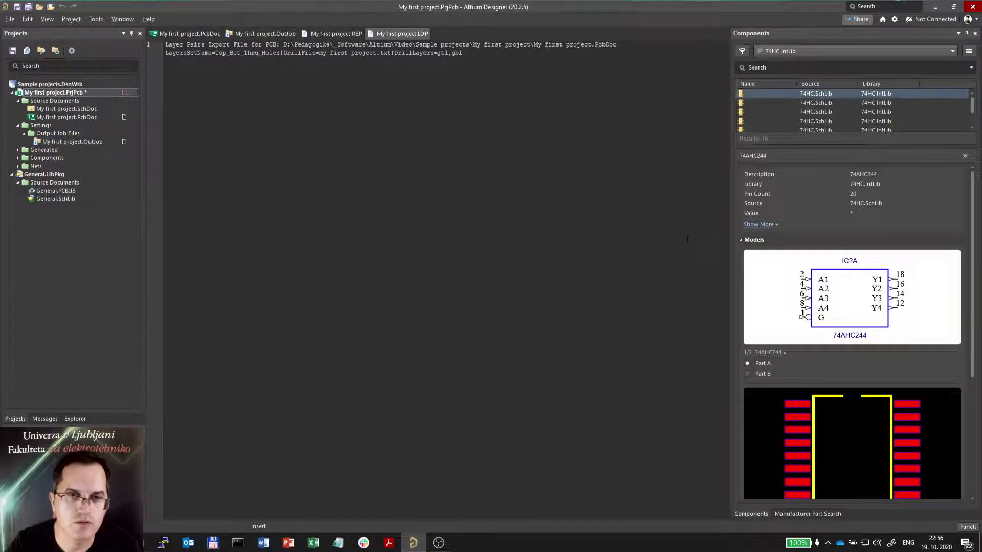
left_click(18, 150)
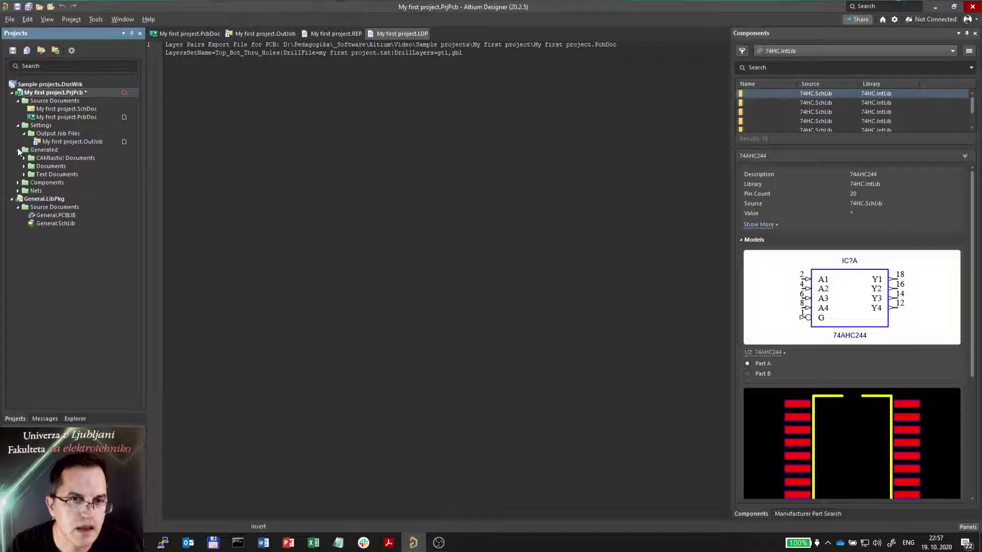
left_click(24, 158)
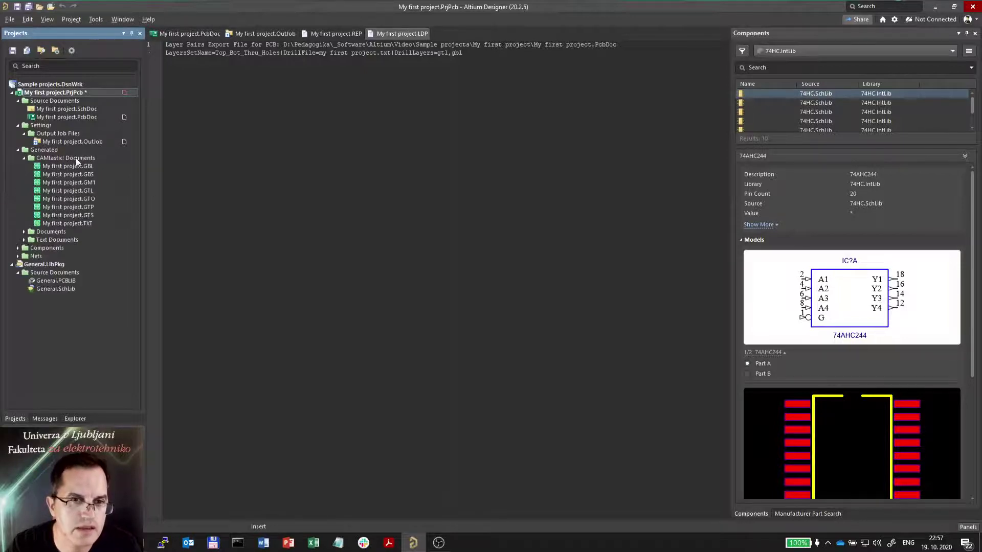
left_click(24, 240)
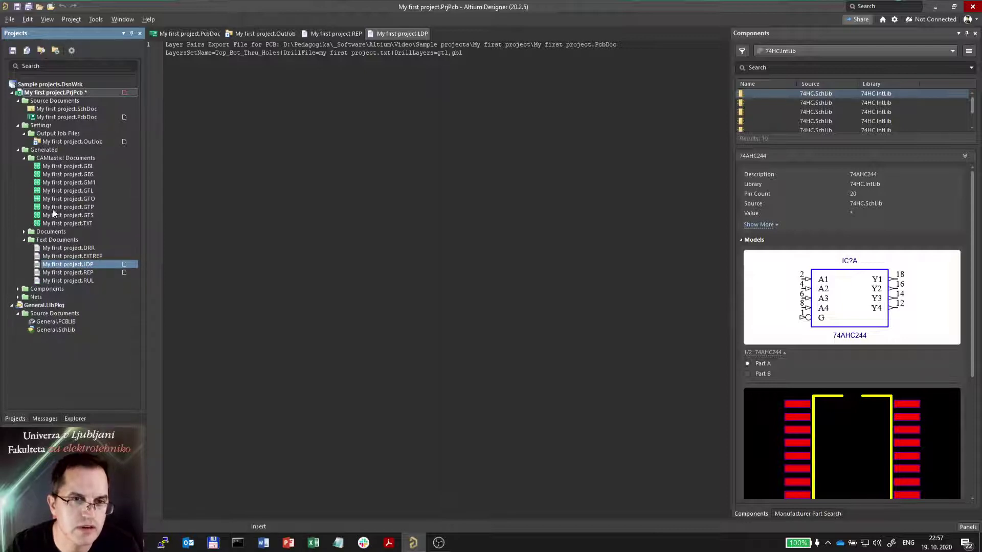
Open the GBL, GBS and GM1 Gerber files in their own tabs
right_click(70, 167)
left_click(90, 174)
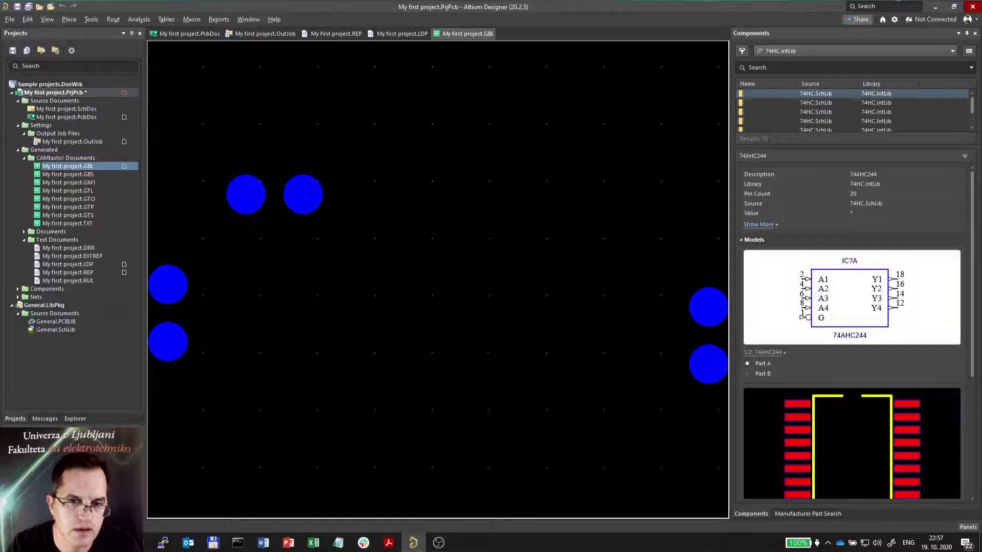
double_click(82, 175)
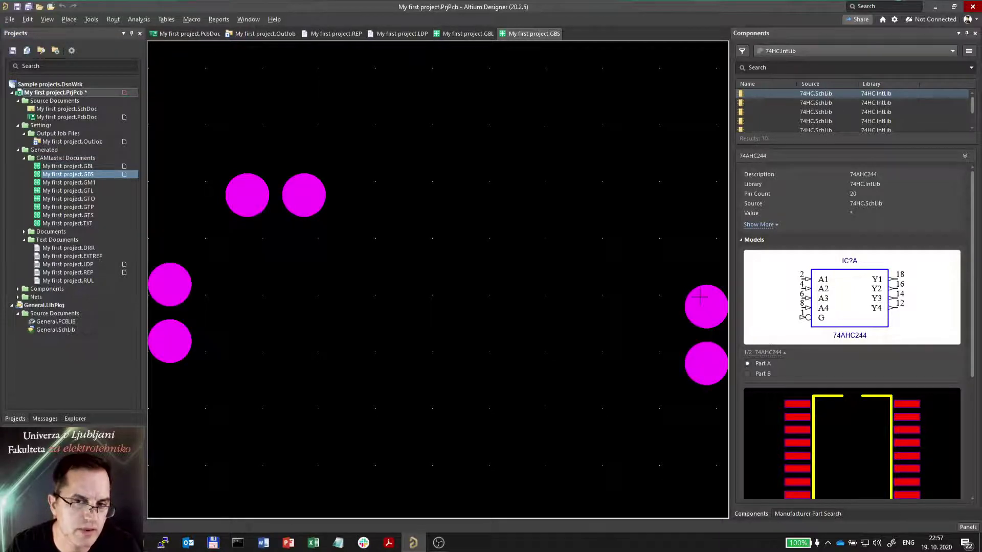
double_click(82, 183)
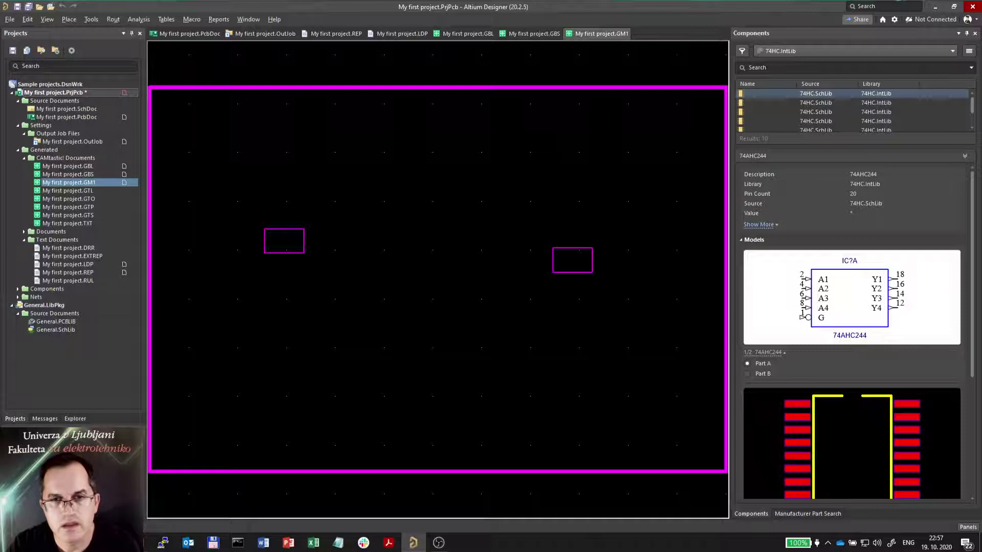
scroll(437, 279, "down", 2, "ctrl")
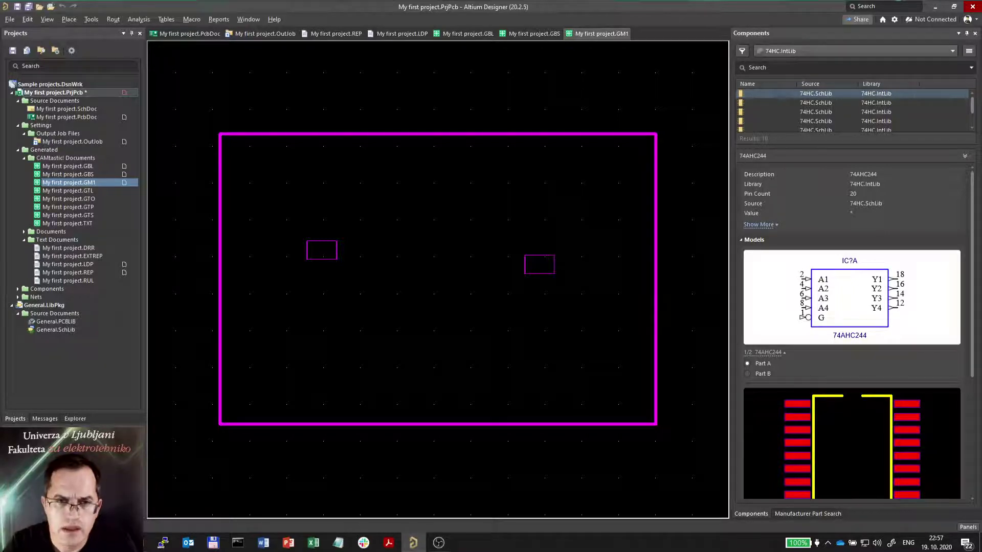
Return to the PCB layout and zoom in on capacitor C2
left_click(78, 117)
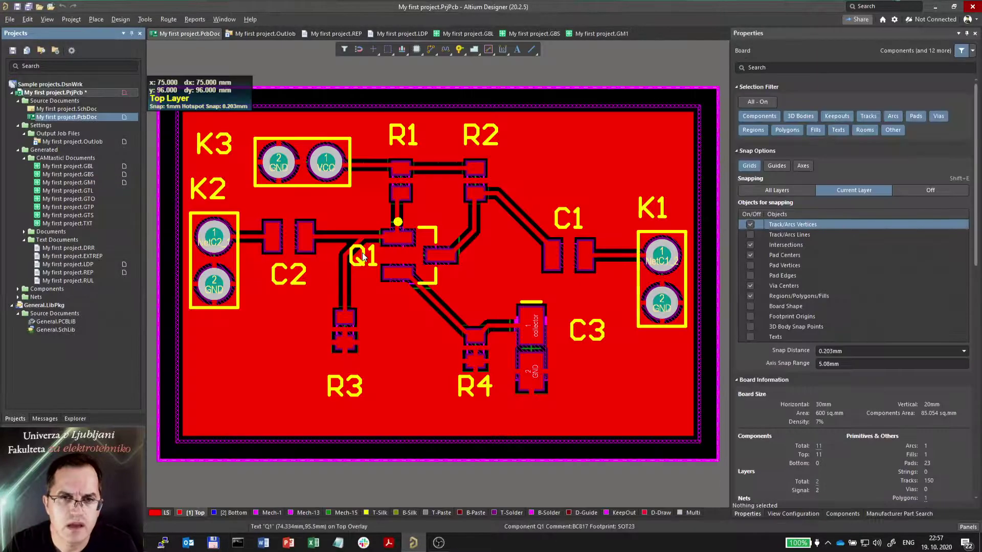
left_click(285, 237)
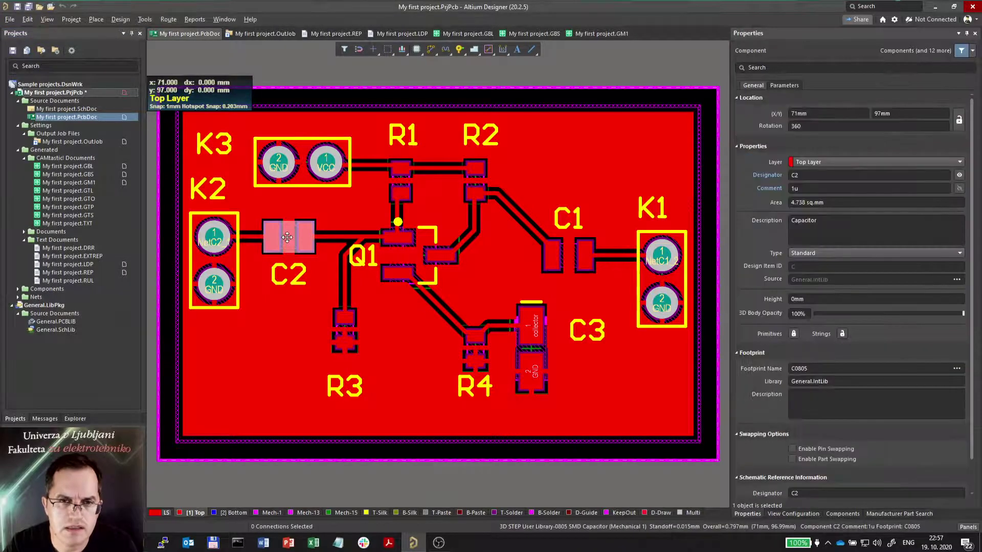
scroll(286, 239, "up", 3, "ctrl")
scroll(334, 230, "up", 3, "ctrl")
scroll(389, 210, "down", 1, "ctrl")
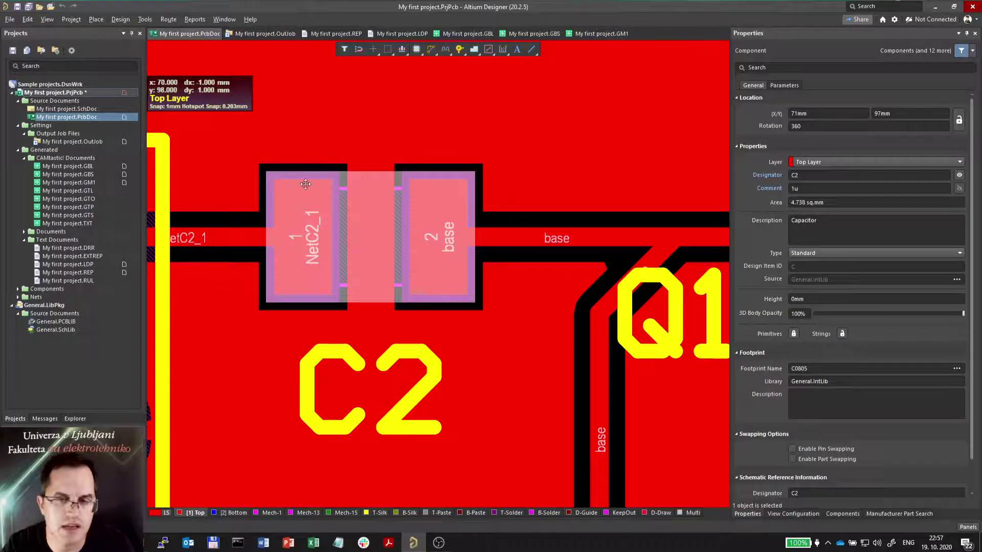
scroll(340, 283, "down", 6, "ctrl")
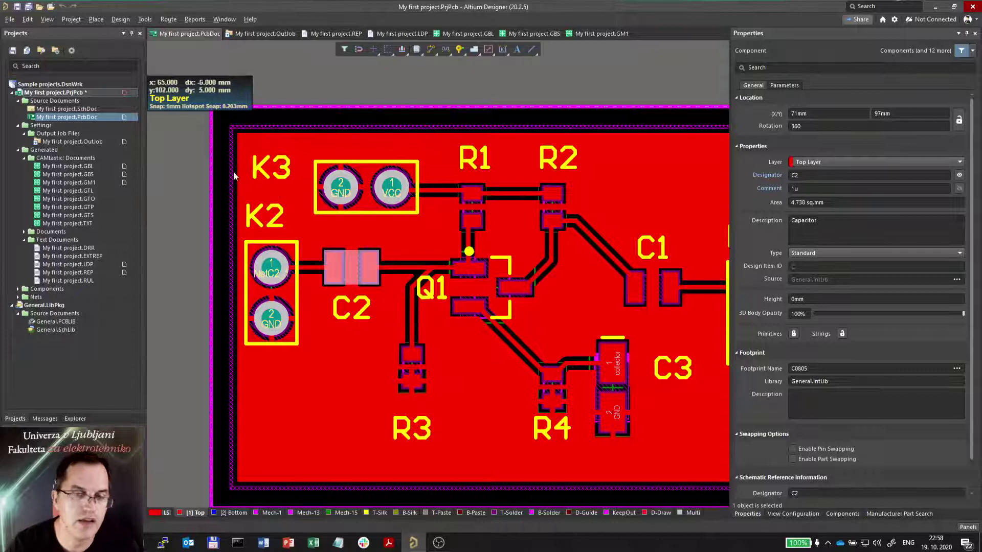
Inspect the GND copper pour, then reopen My first project.GM1
left_click(242, 299)
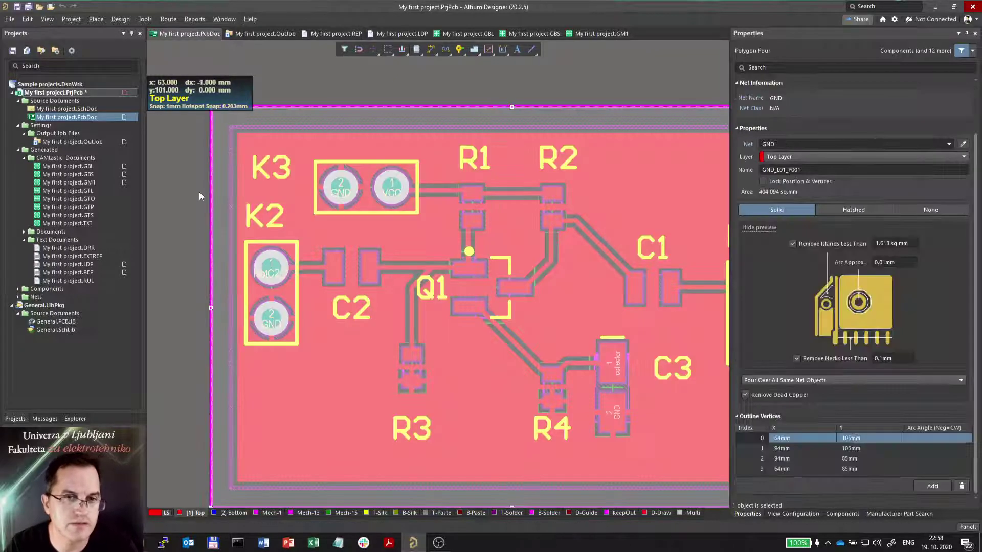
left_click(187, 232)
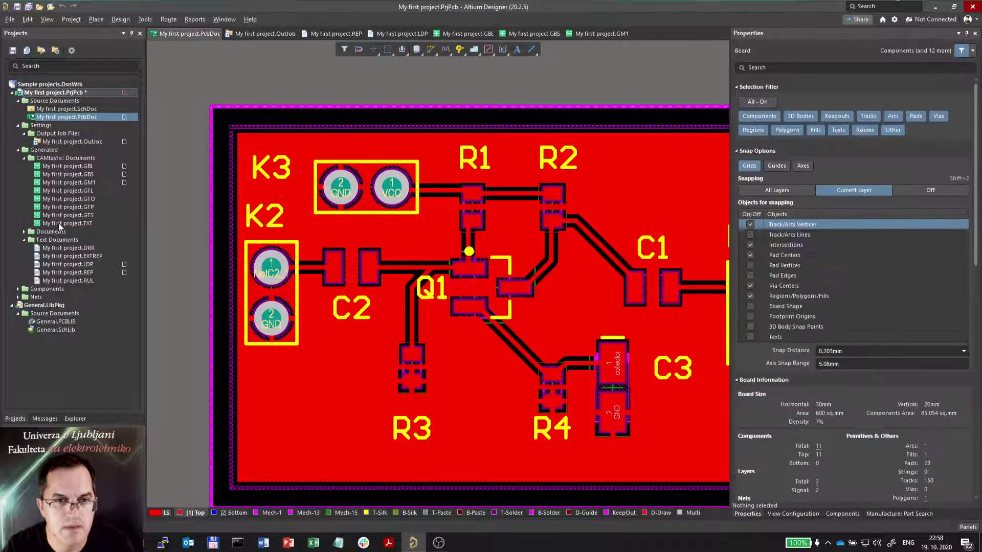
double_click(73, 183)
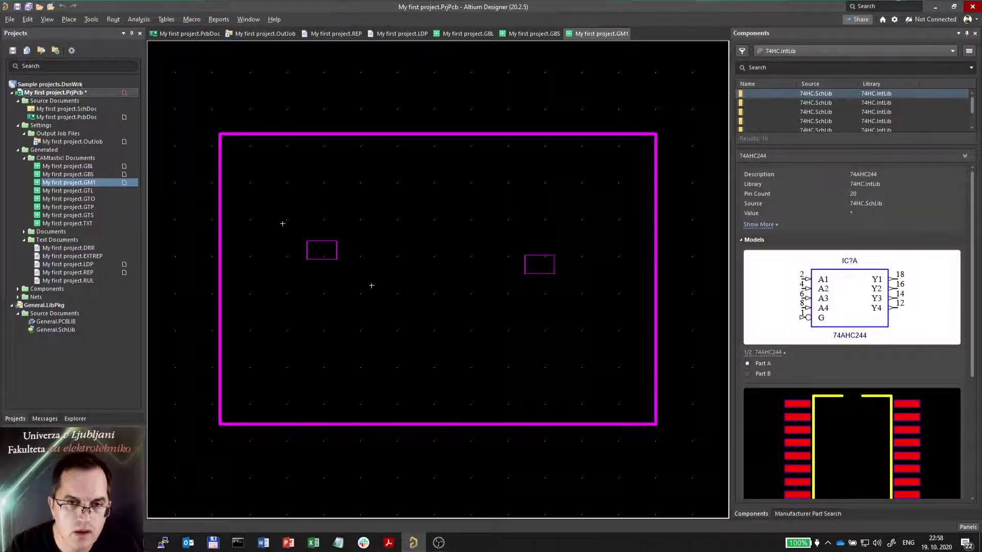
left_click(29, 19)
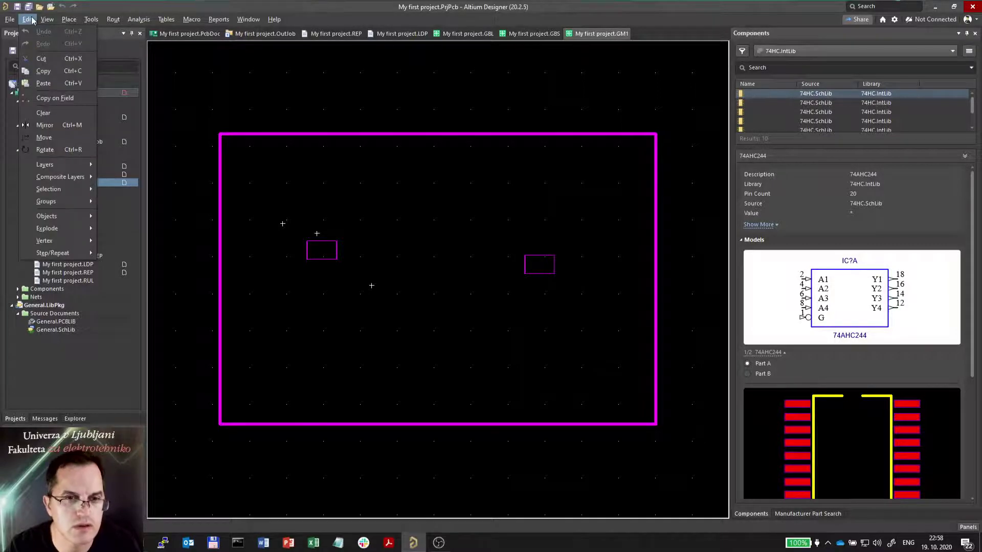
left_click(351, 235)
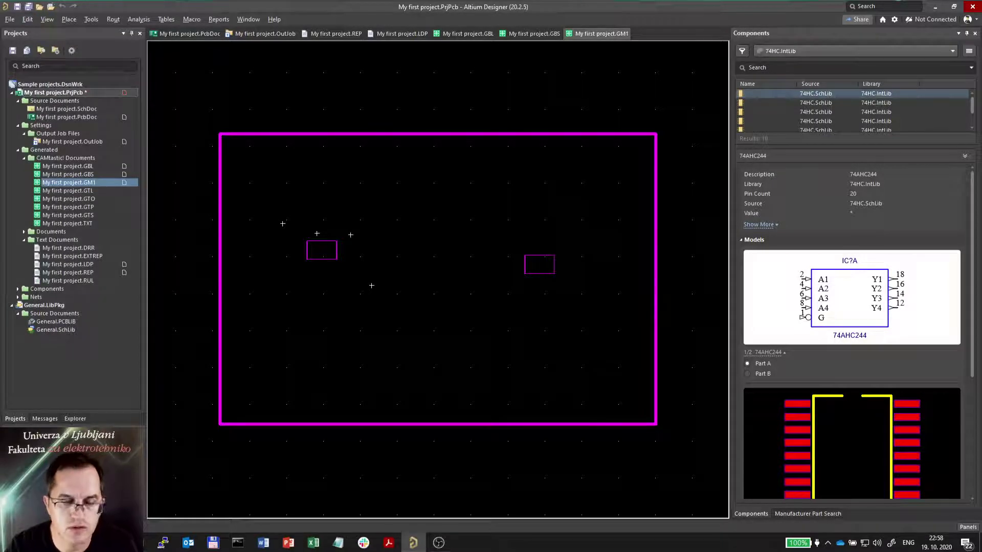
right_click(293, 199)
key("Escape")
scroll(492, 236, "down", 1, "ctrl")
scroll(492, 235, "up", 1, "ctrl")
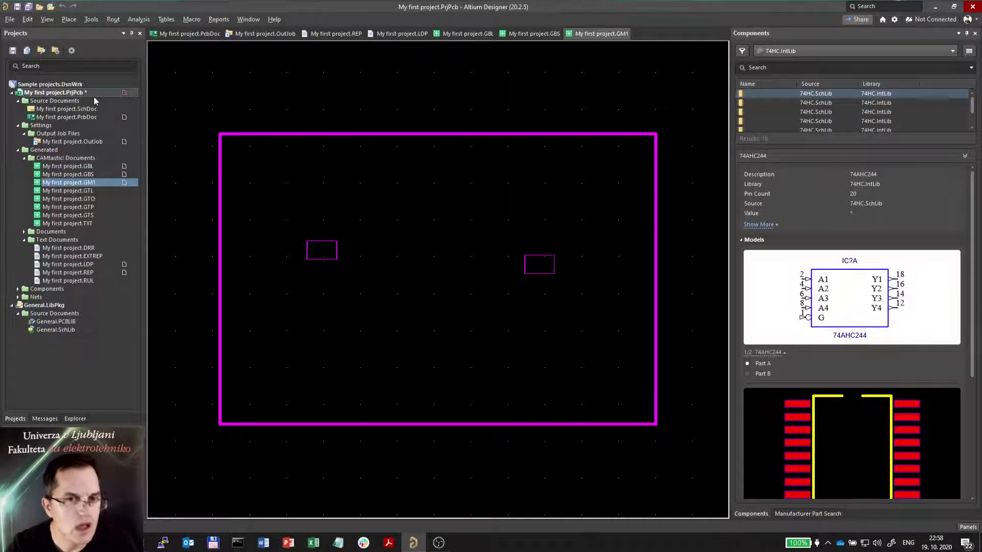
left_click(68, 117)
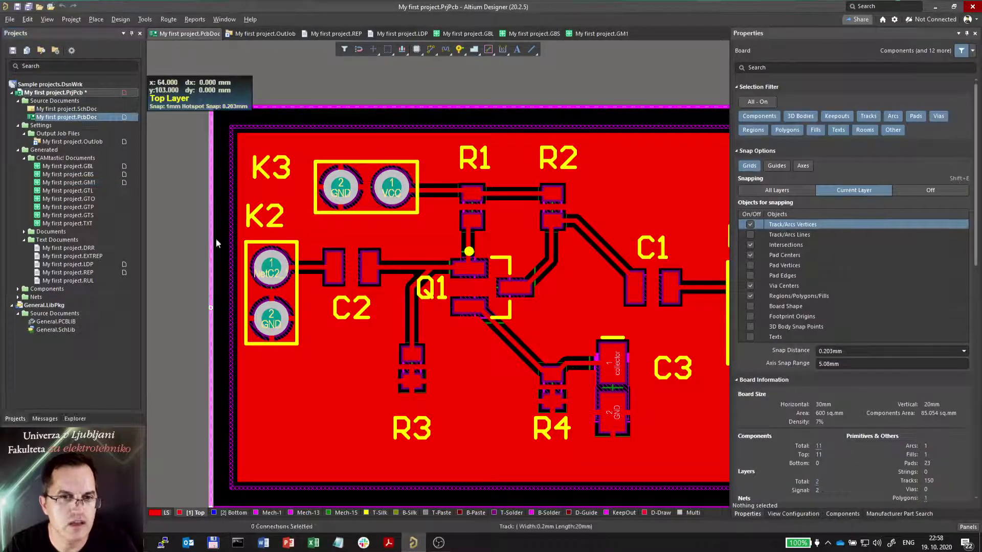
left_click(221, 222)
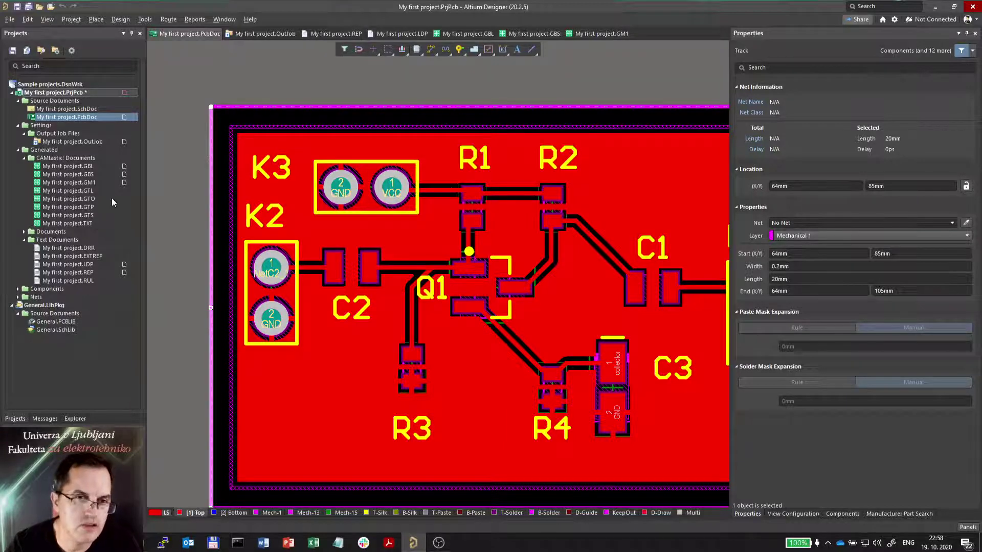
double_click(93, 183)
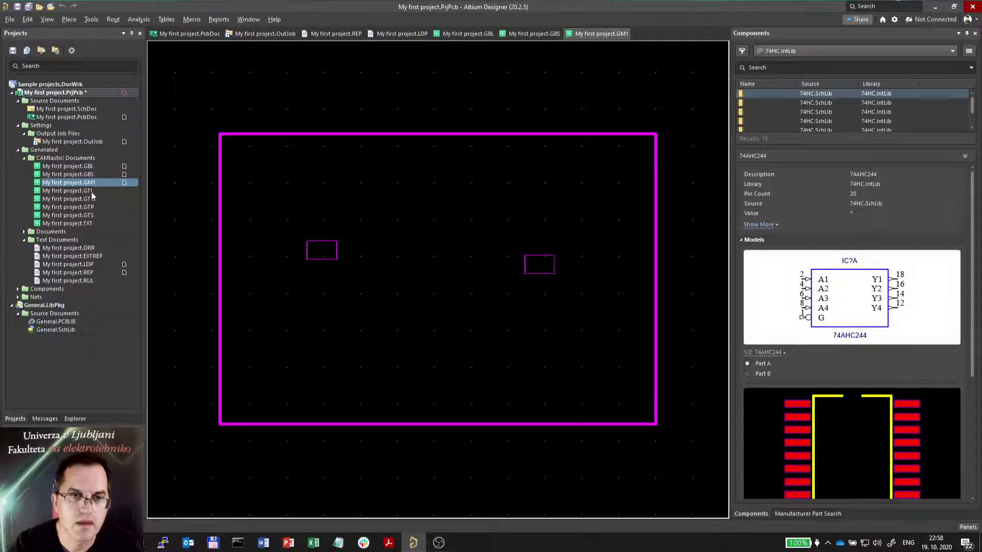
Open the GTL, GTO, GTP and GTS Gerbers and import the TXT drill file with default settings
key("Down")
key("Return")
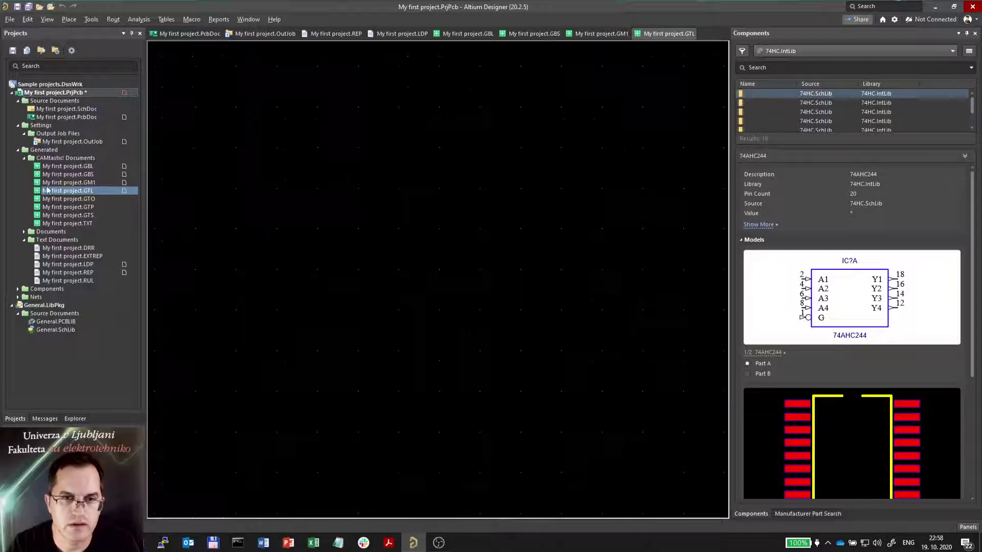
left_click(61, 190)
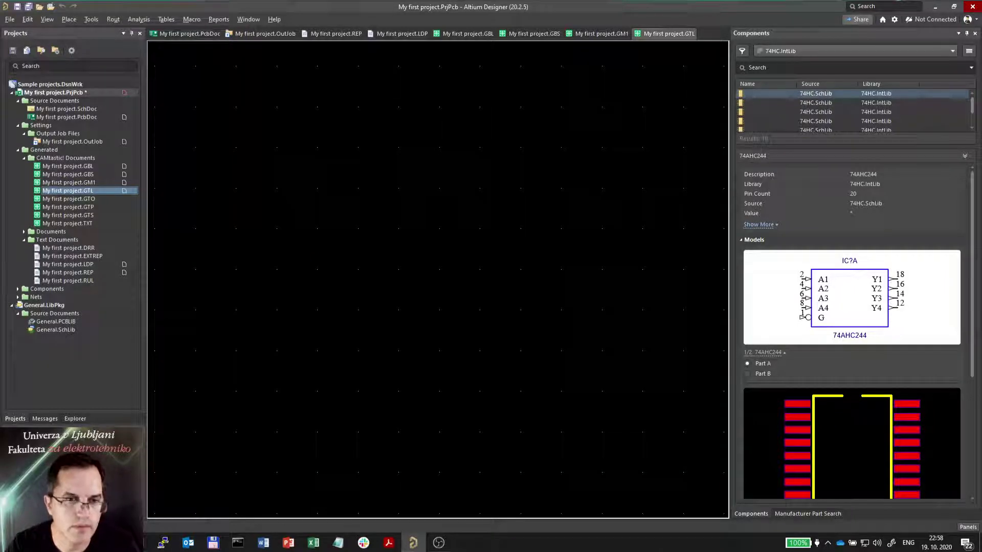
double_click(73, 201)
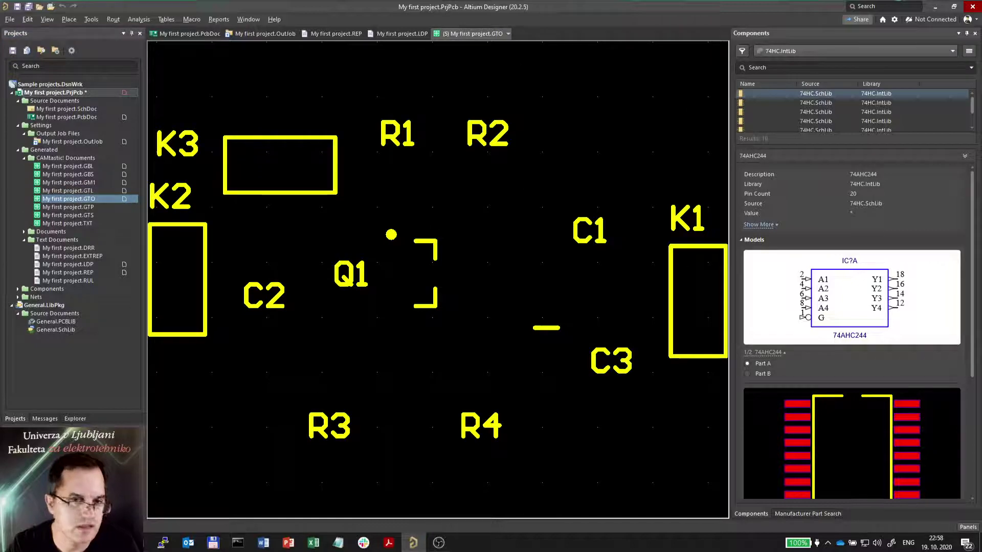
key("Down")
key("Return")
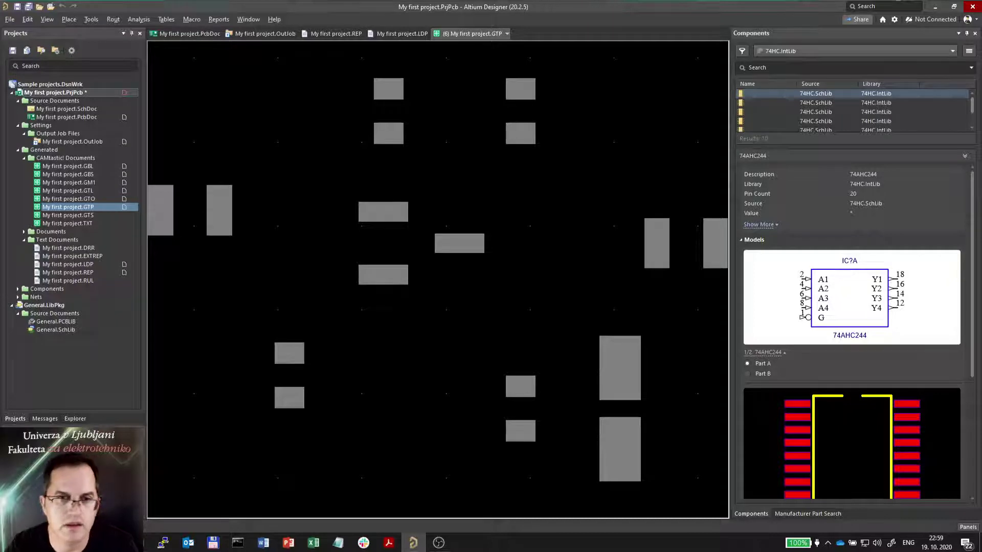
double_click(76, 216)
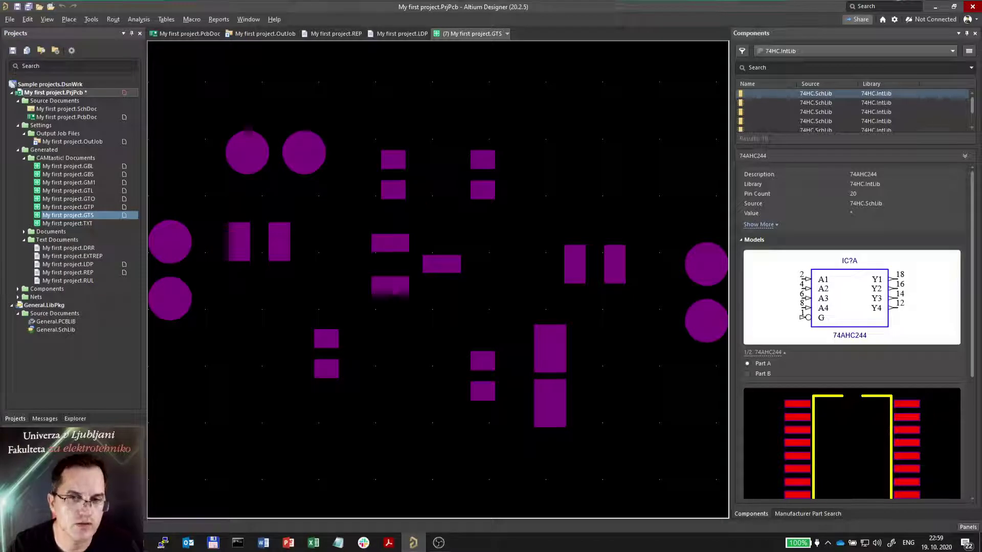
double_click(74, 224)
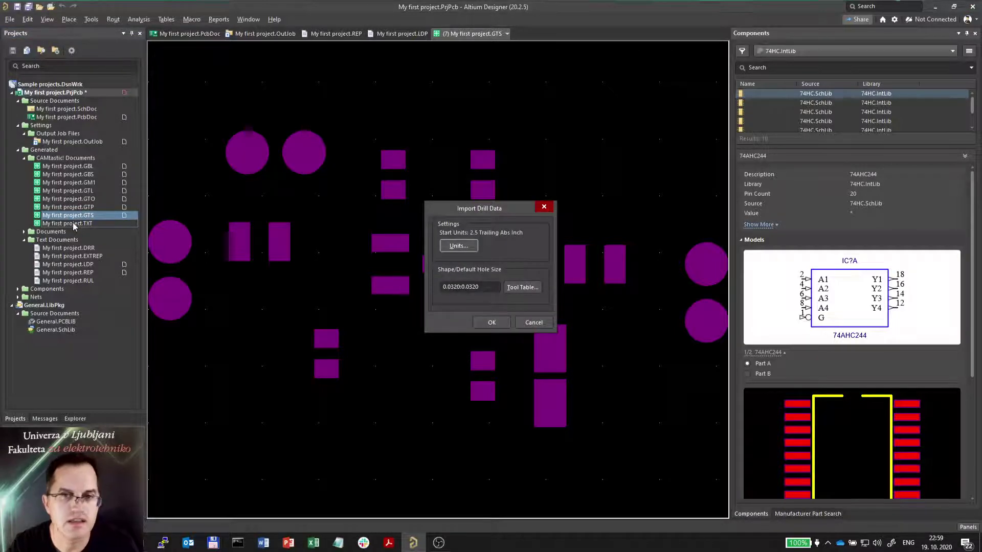
left_click(490, 322)
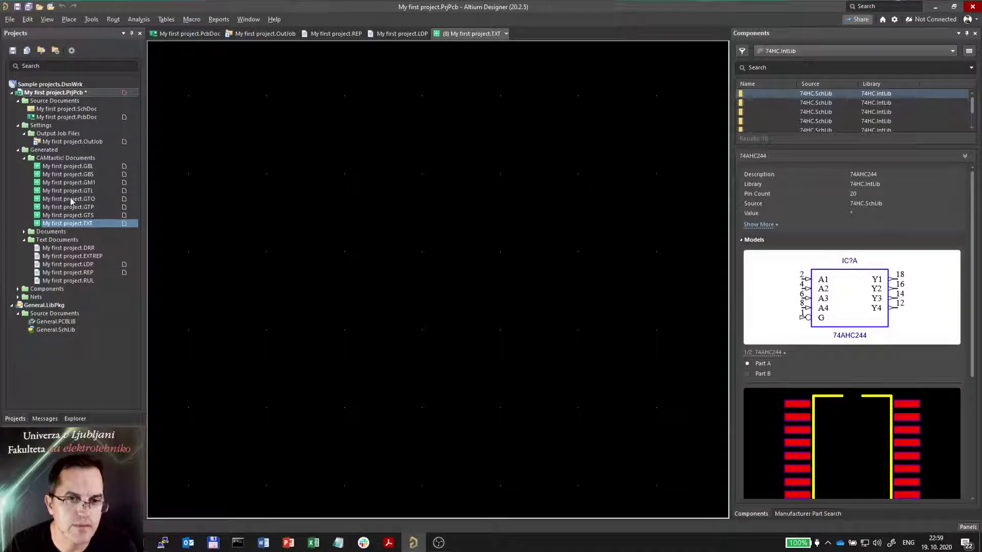
Open the Gerber output folder in File Explorer from the GBL file's context menu
mouse_move(137, 543)
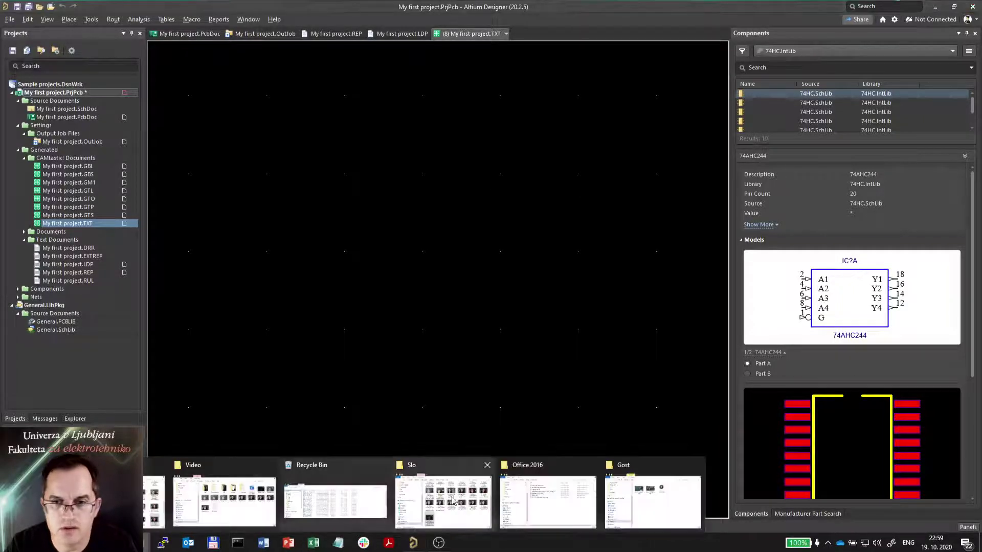
right_click(43, 174)
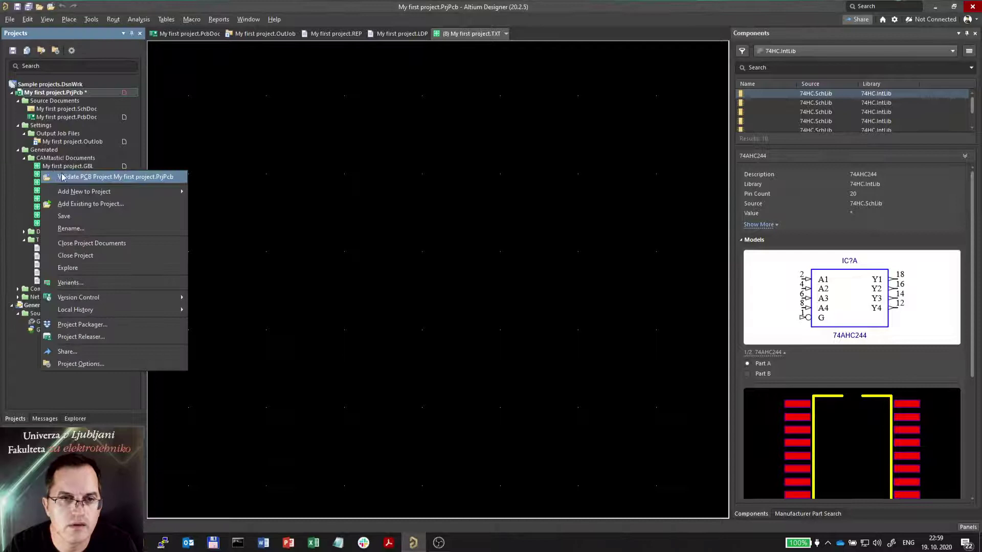
right_click(57, 168)
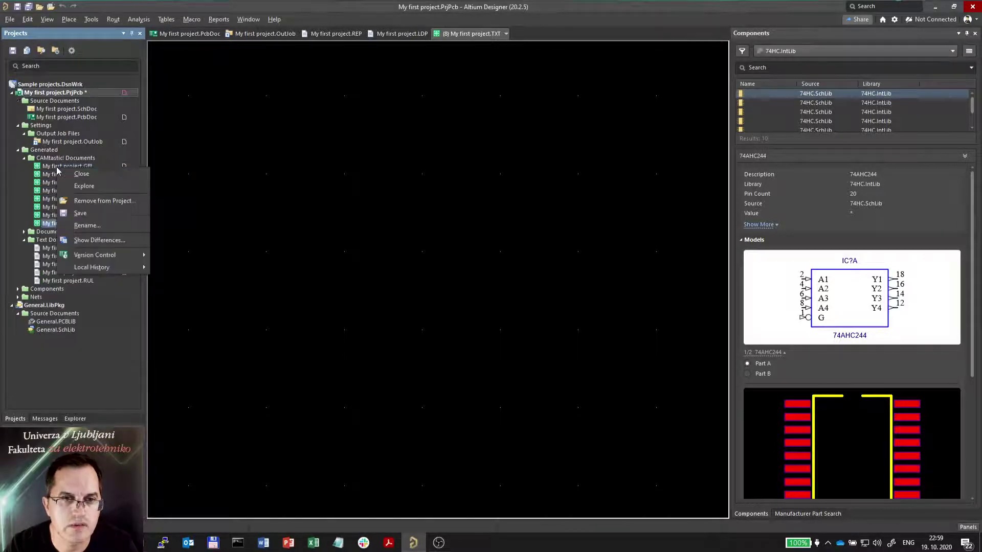
left_click(83, 186)
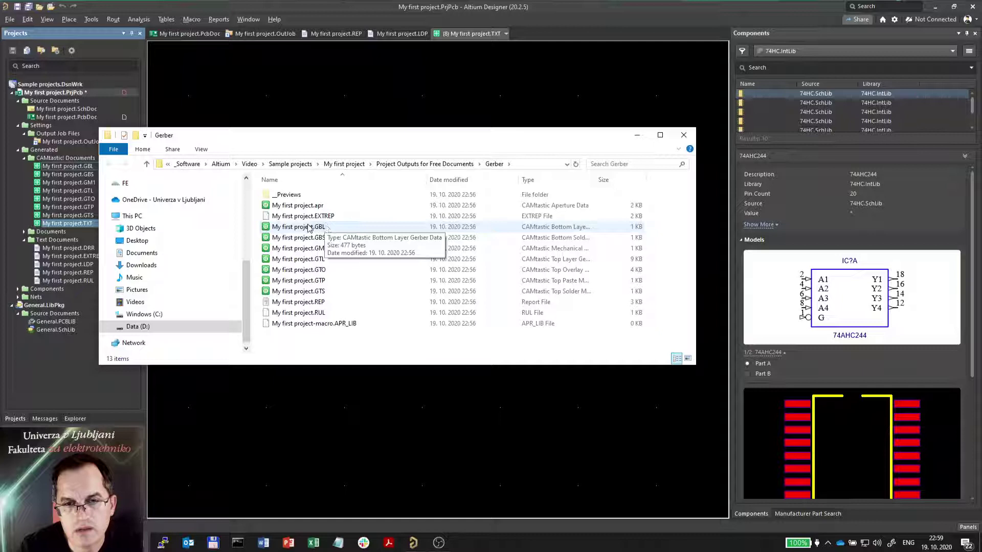
Bring up the context menu for My first project.GTL in the Gerber folder
left_click(309, 227)
right_click(309, 226)
left_click(314, 260)
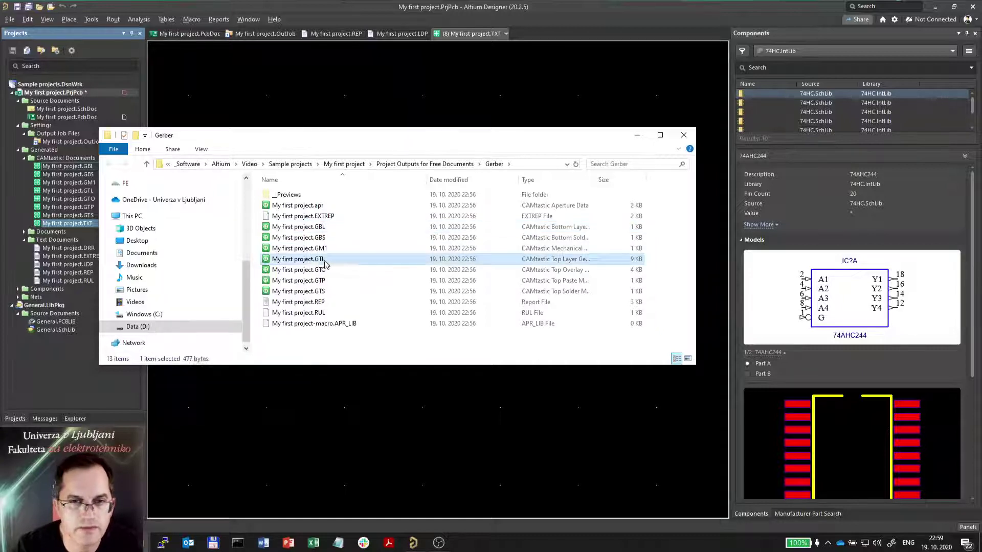
right_click(311, 261)
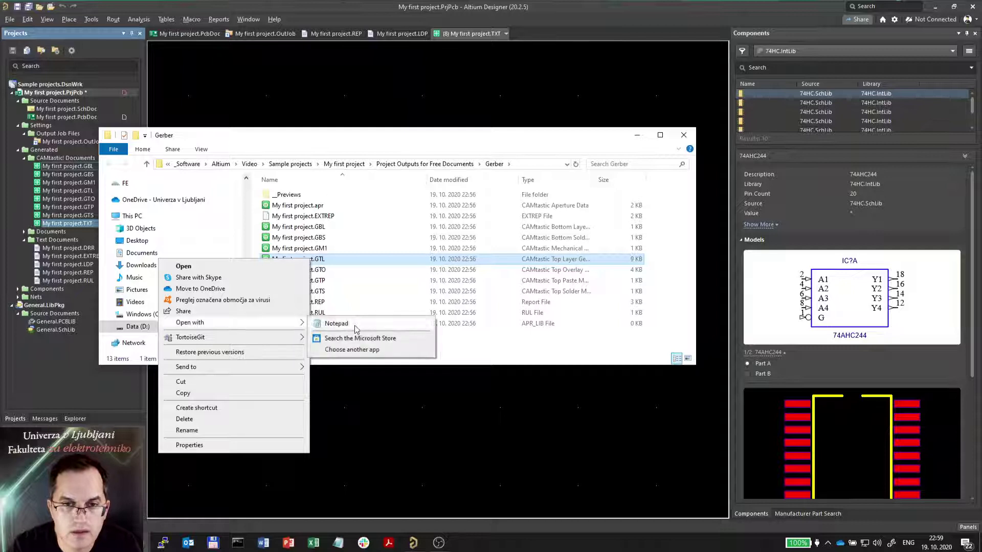
left_click(335, 323)
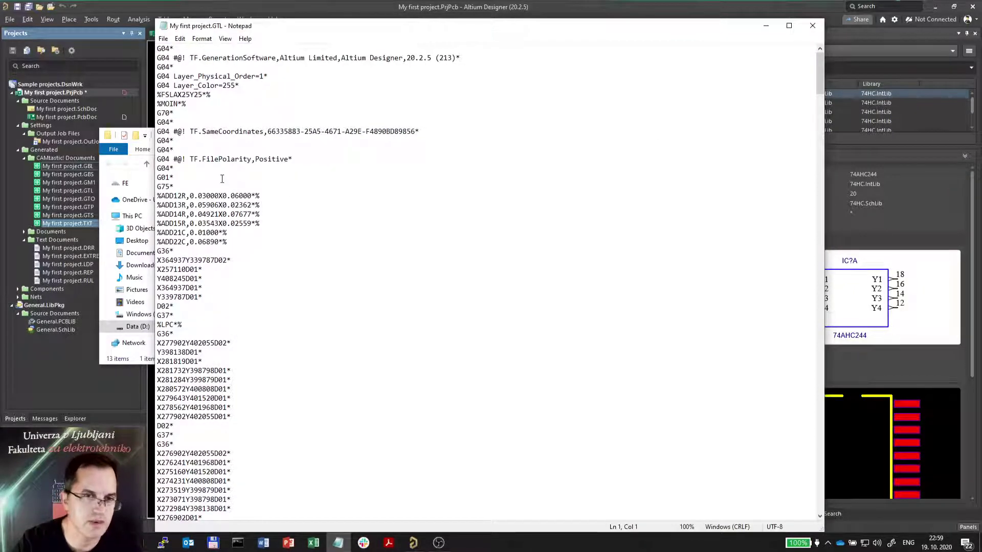
left_click_drag(228, 241, 137, 193)
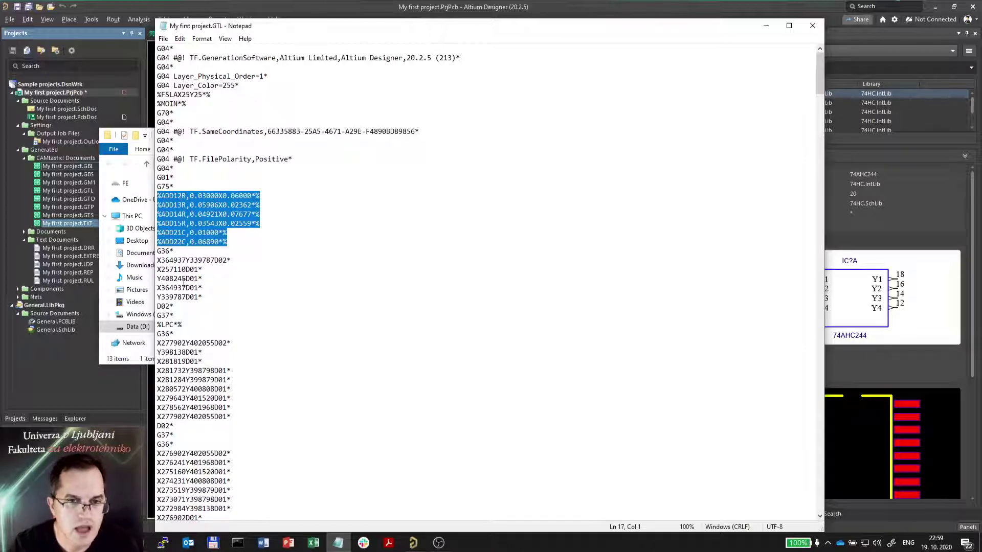
left_click_drag(167, 335, 231, 417)
left_click_drag(158, 444, 228, 518)
scroll(253, 382, "down", 10)
left_click(223, 381)
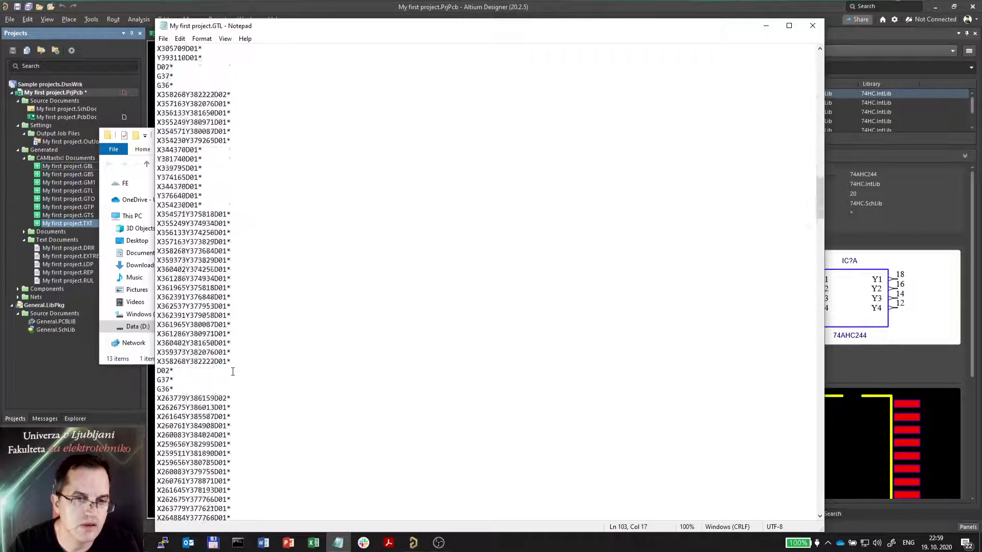
scroll(253, 382, "down", 5)
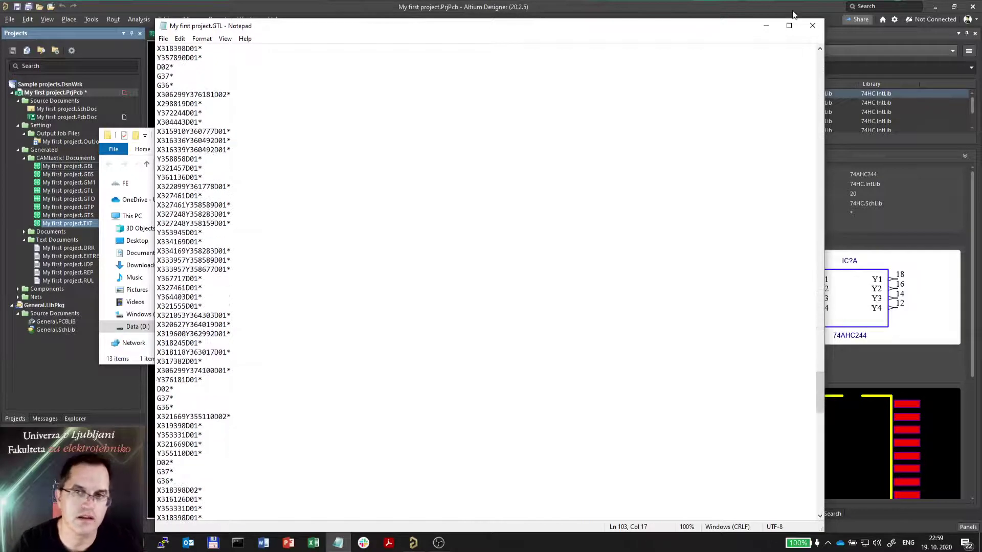
left_click(811, 27)
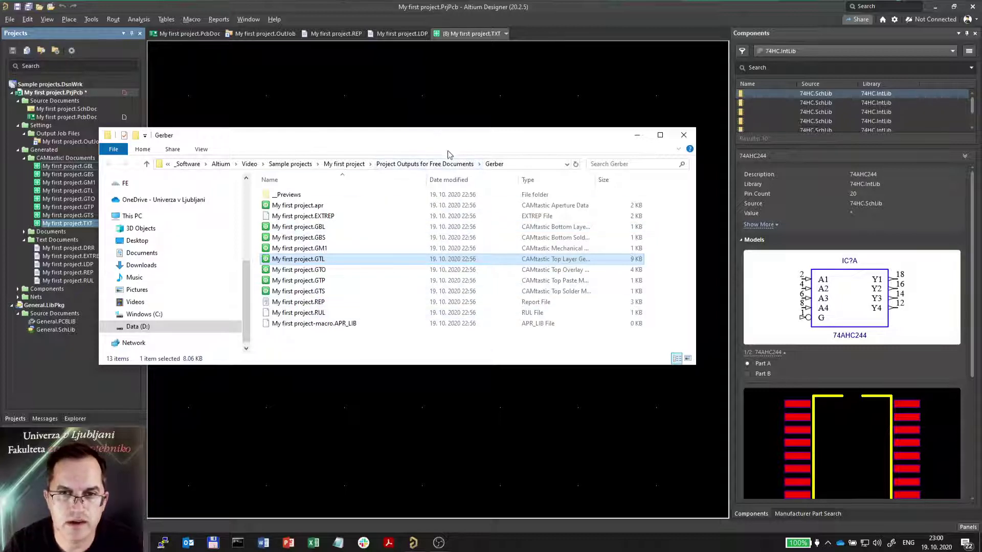
Go up to Project Outputs, enter the NC Drill folder and open My first project.TXT
left_click(425, 164)
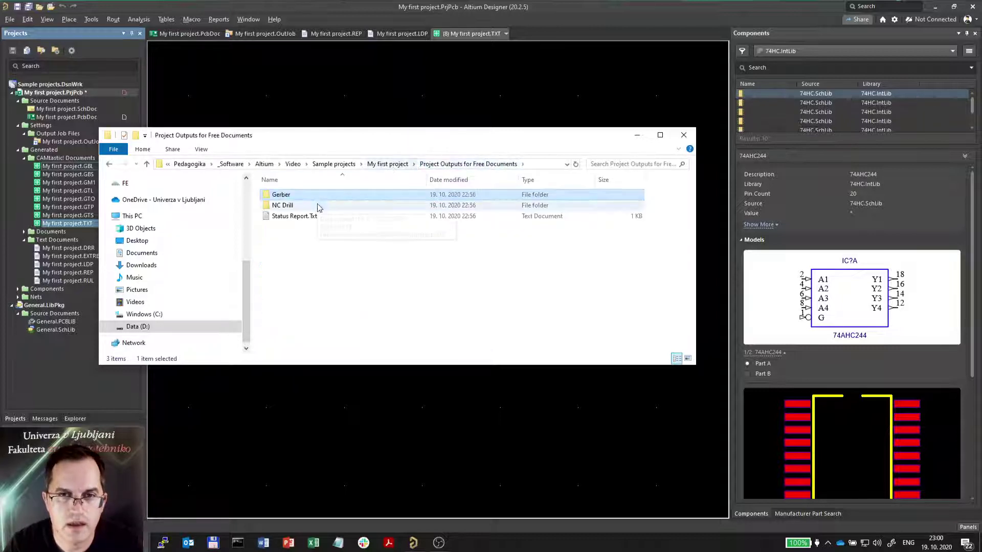
left_click(327, 206)
key("Return")
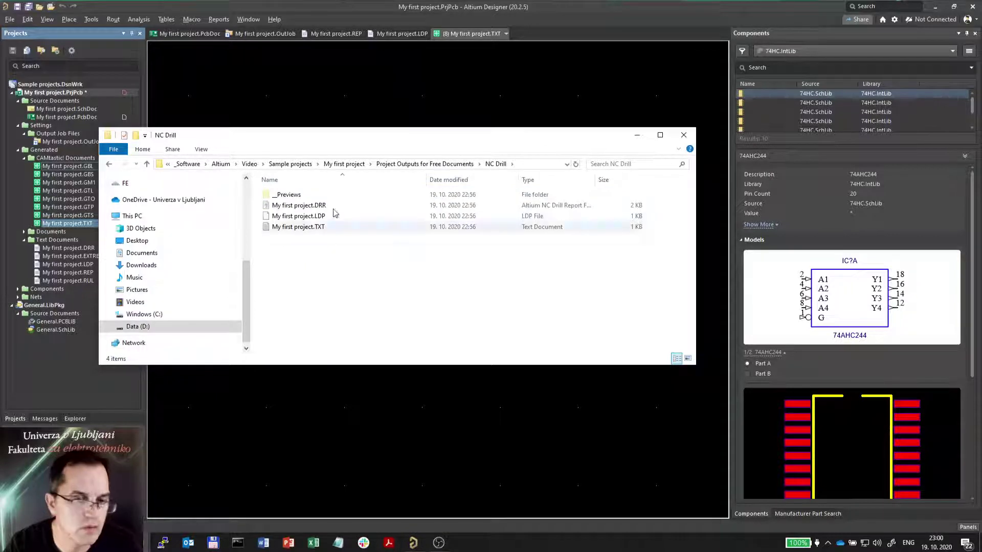
double_click(317, 227)
Review the drill file's hole coordinates and header lines in Notepad, then close it
left_click_drag(175, 122, 213, 179)
left_click(198, 141)
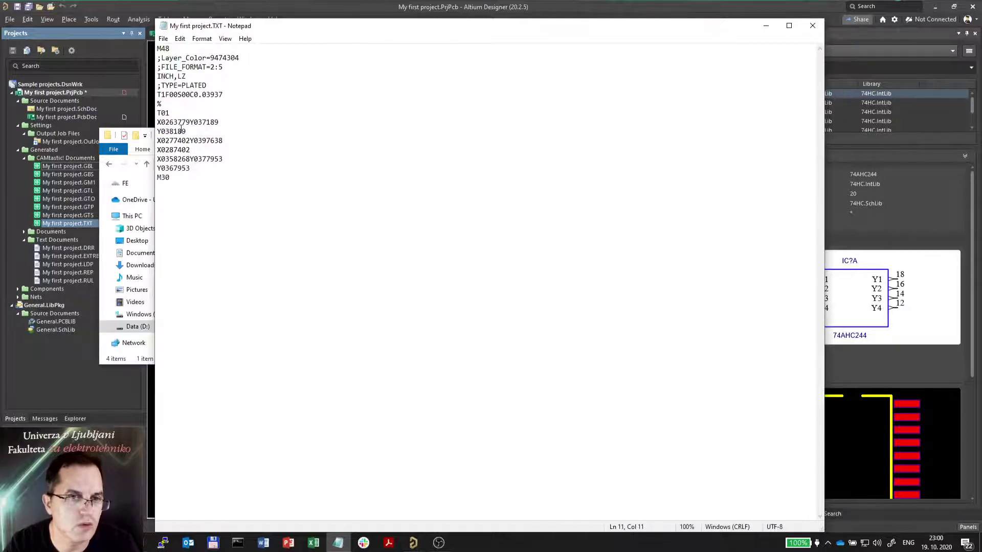
left_click_drag(229, 94, 156, 57)
left_click(323, 105)
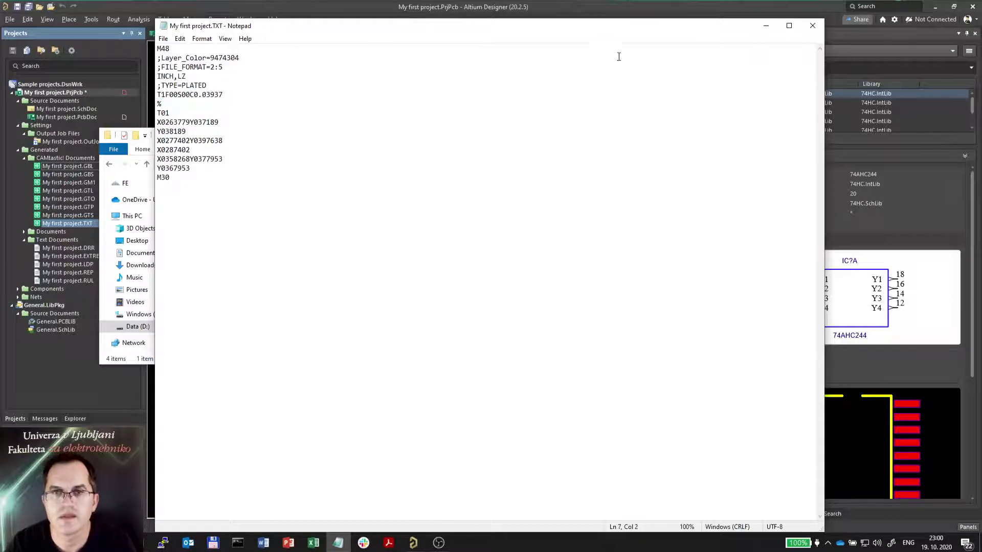
left_click(813, 25)
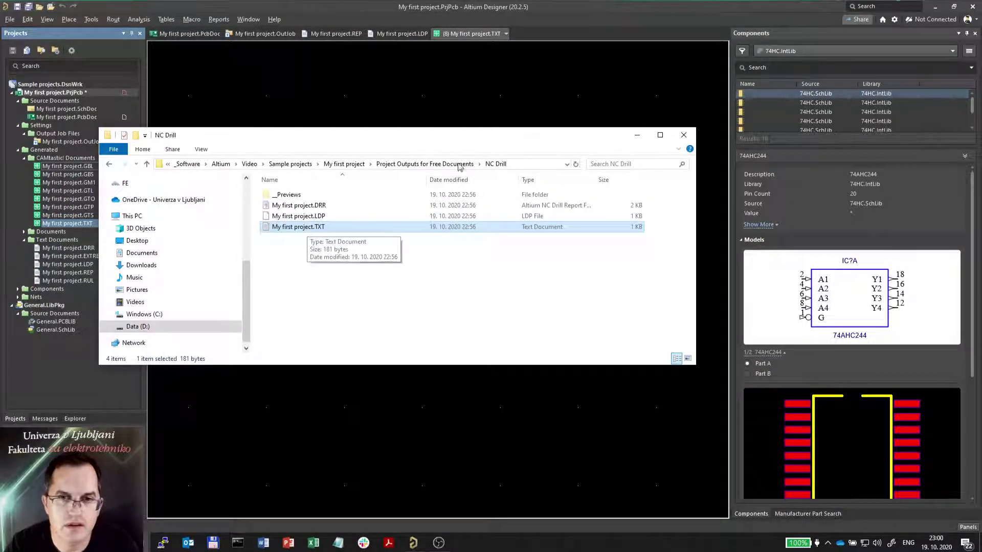
Compress the seven Gerber layer files, GBL through GTS, into My first project.zip
left_click(425, 165)
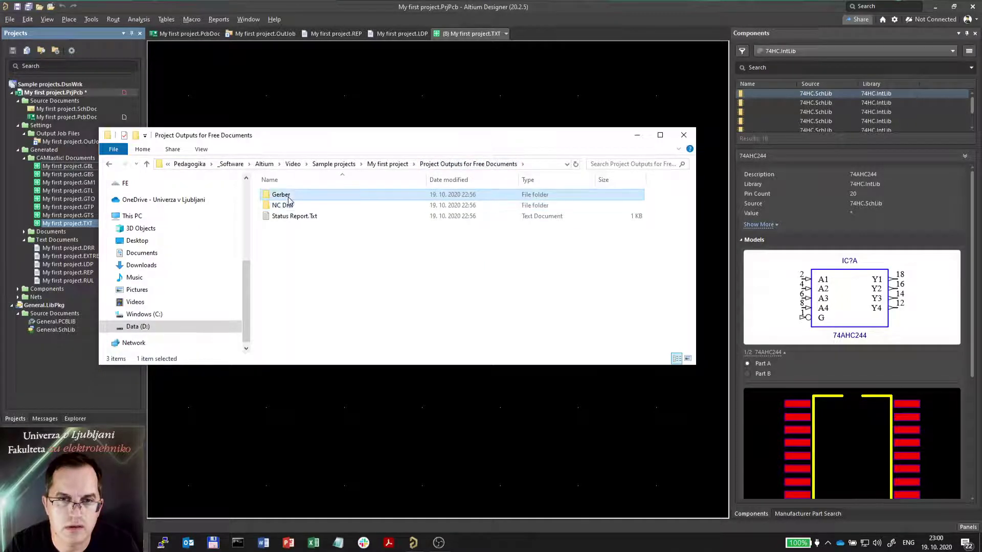
double_click(289, 195)
left_click(318, 226)
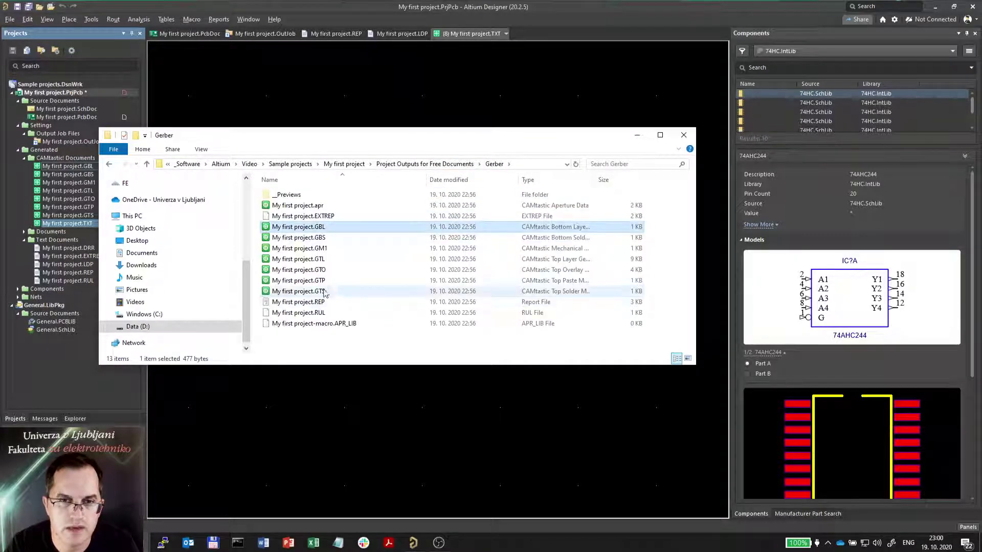
left_click(317, 291, "shift")
right_click(322, 249)
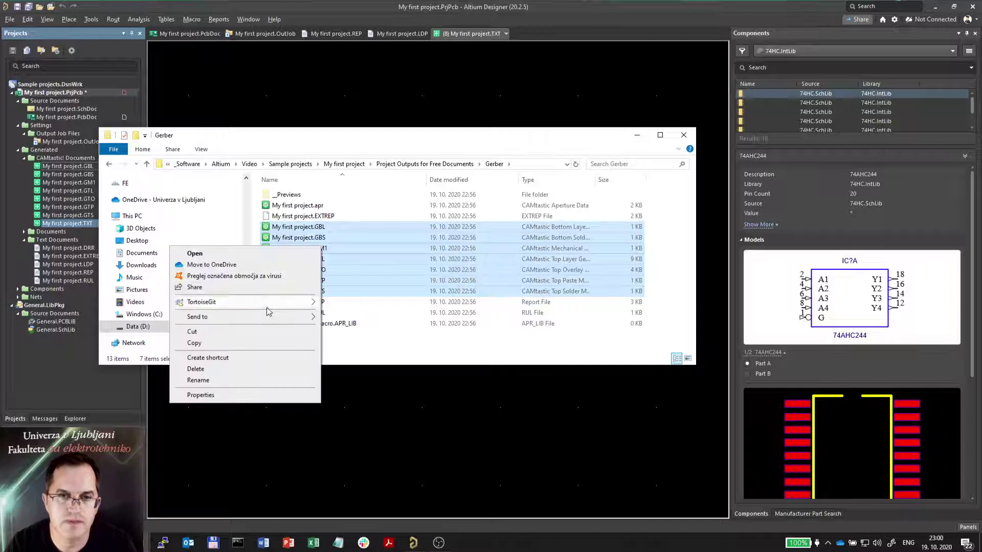
mouse_move(263, 317)
left_click(368, 329)
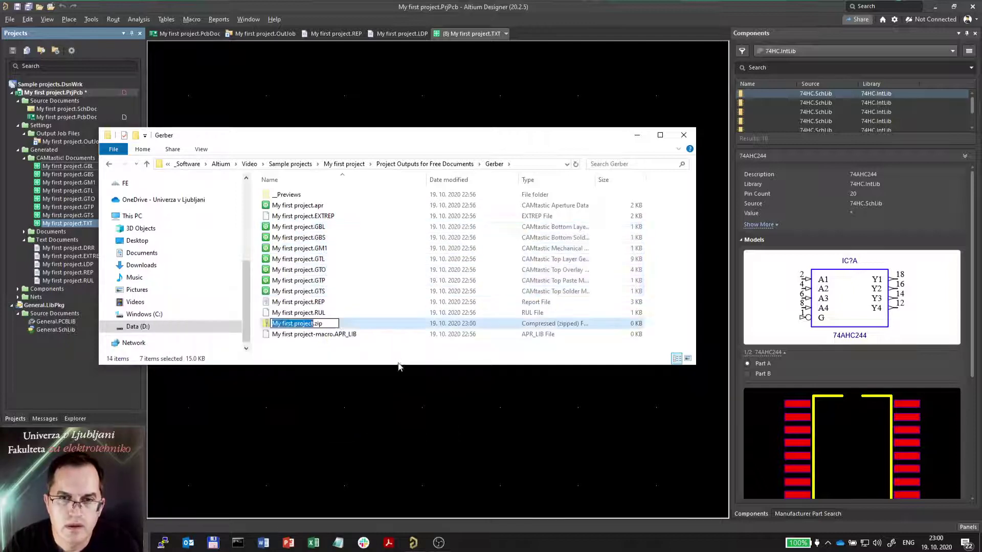
left_click(362, 349)
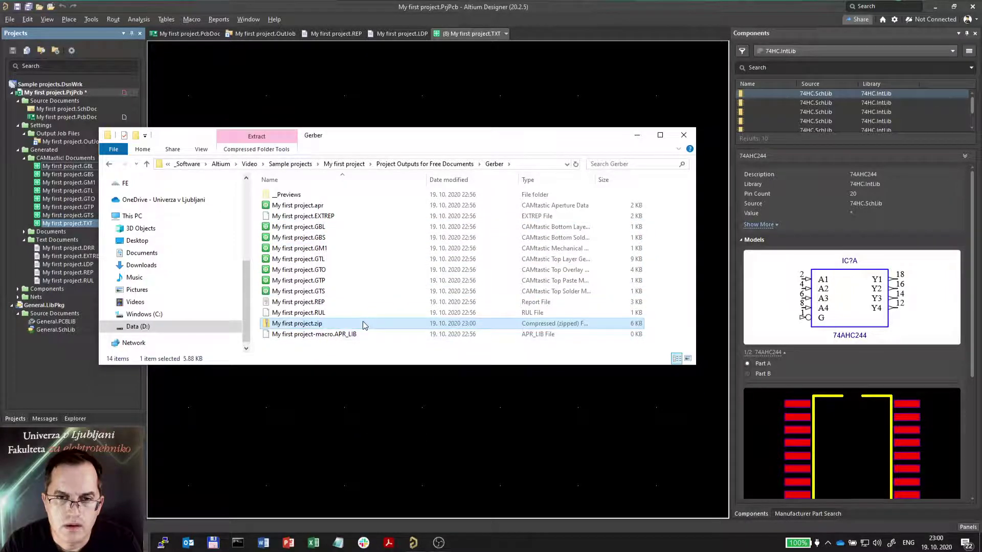
Add the NC Drill file My first project.TXT to the zip and check its contents
left_click(402, 164)
left_click(364, 307)
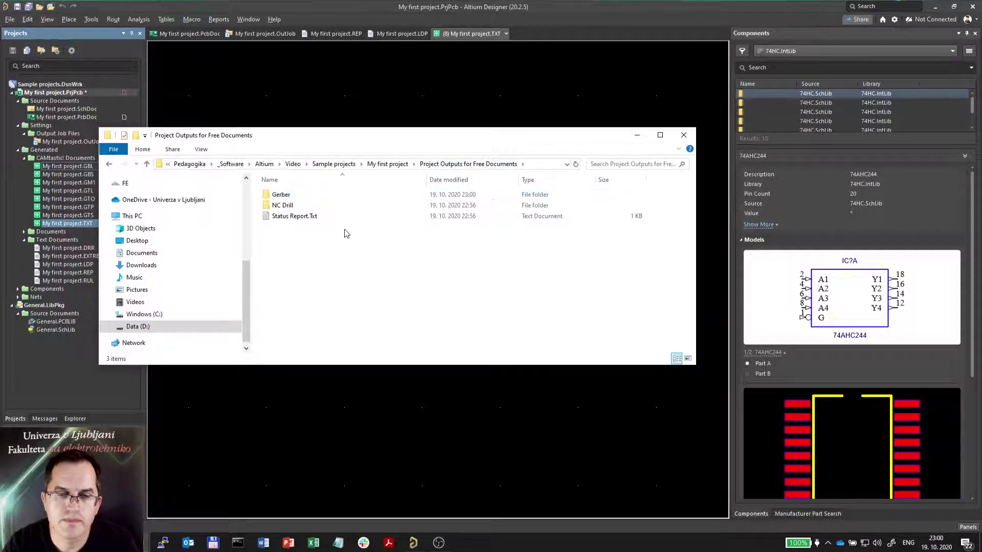
double_click(284, 205)
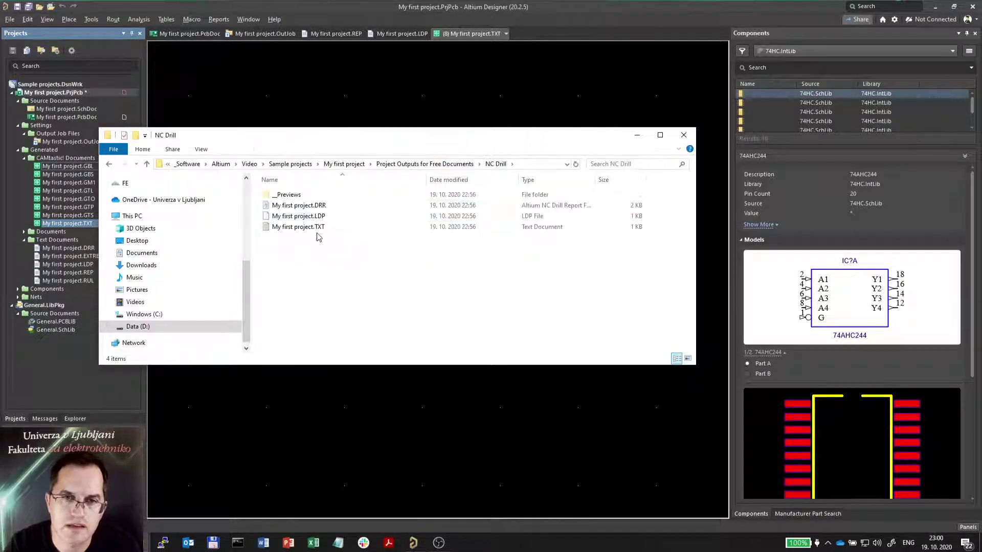
left_click(317, 227)
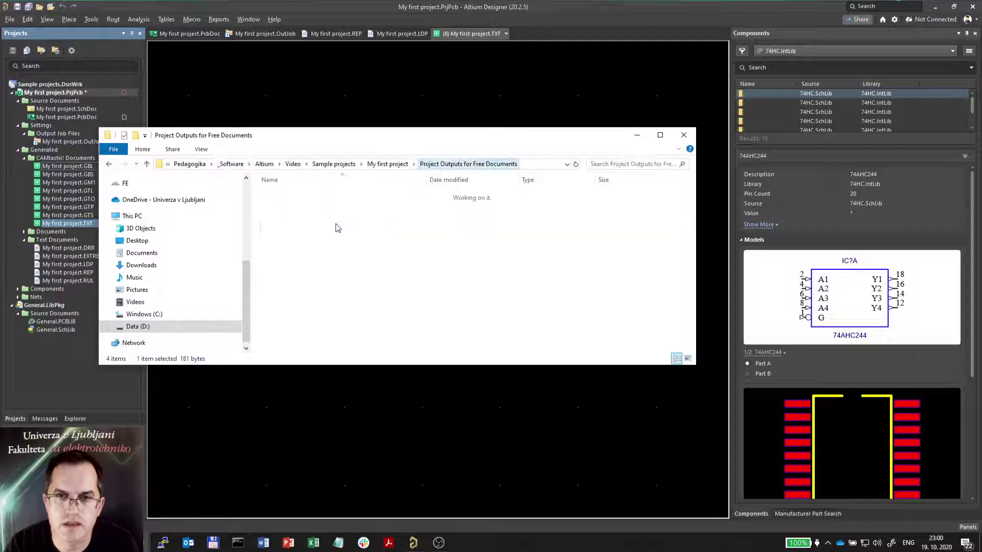
double_click(307, 216)
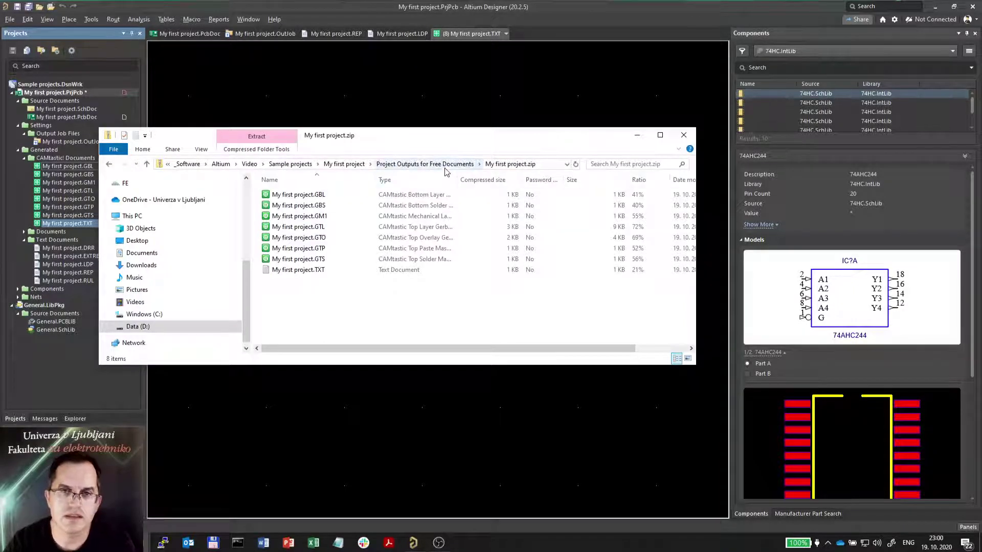
left_click(424, 163)
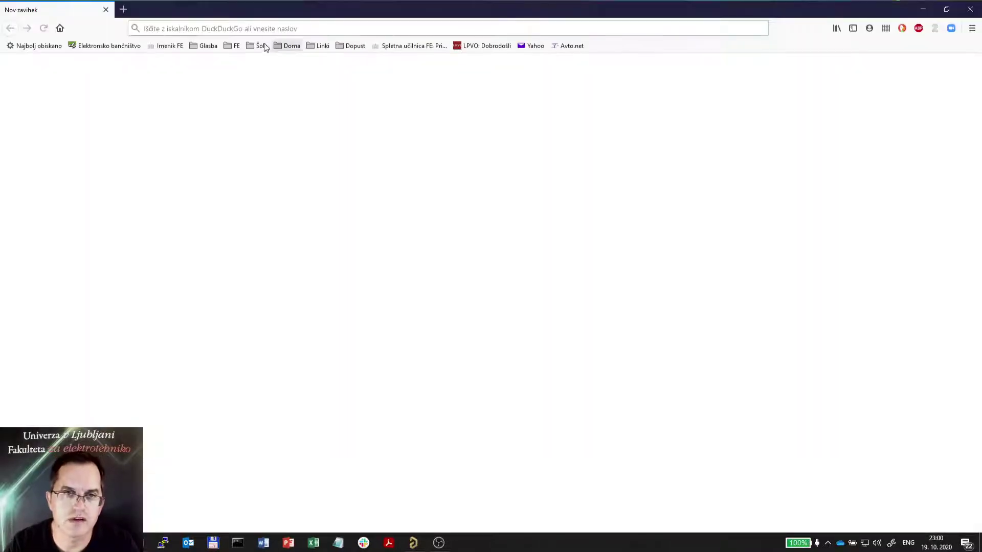
Load jlcpcb in Firefox and start an instant PCB quote with QUOTE NOW
left_click(258, 28)
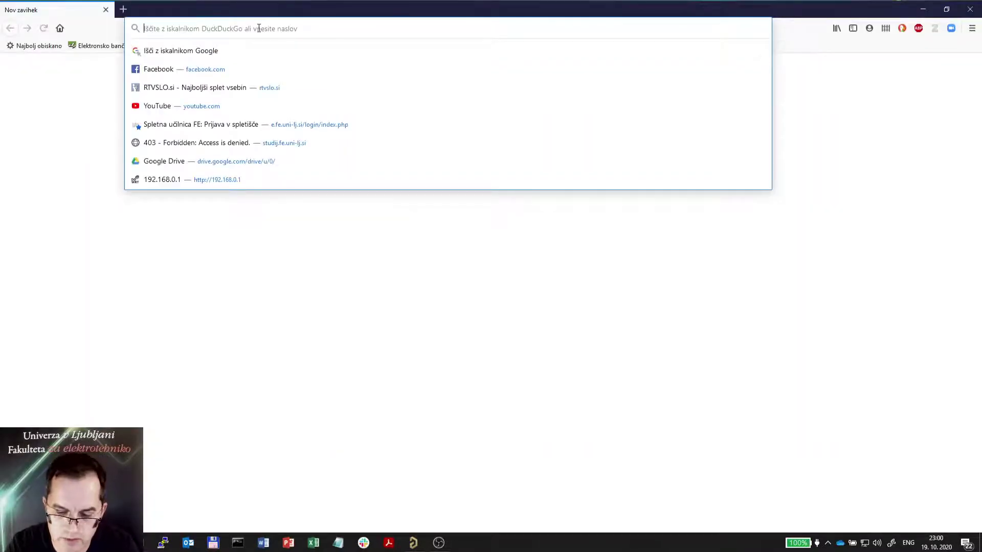
type("jlcpcb.com")
key("Return")
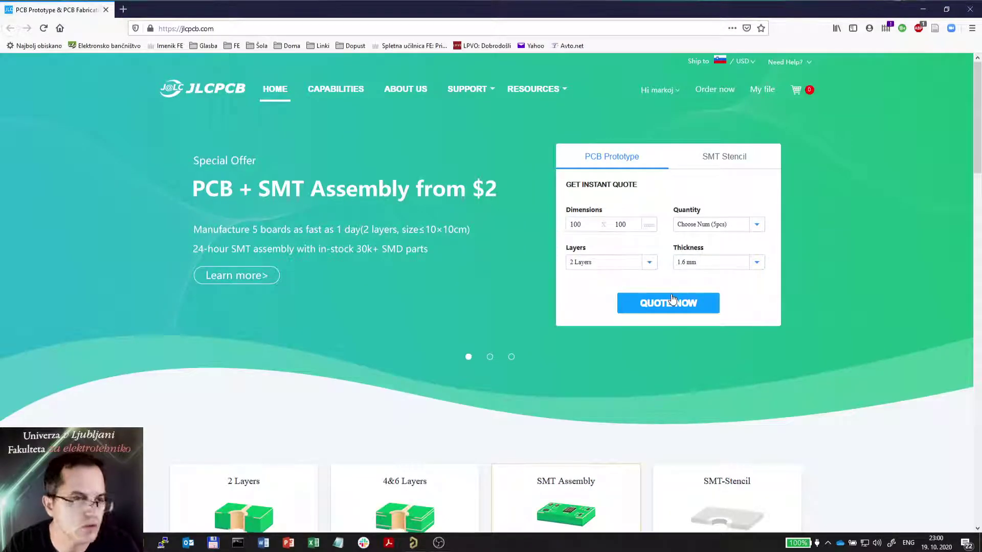
left_click(667, 303)
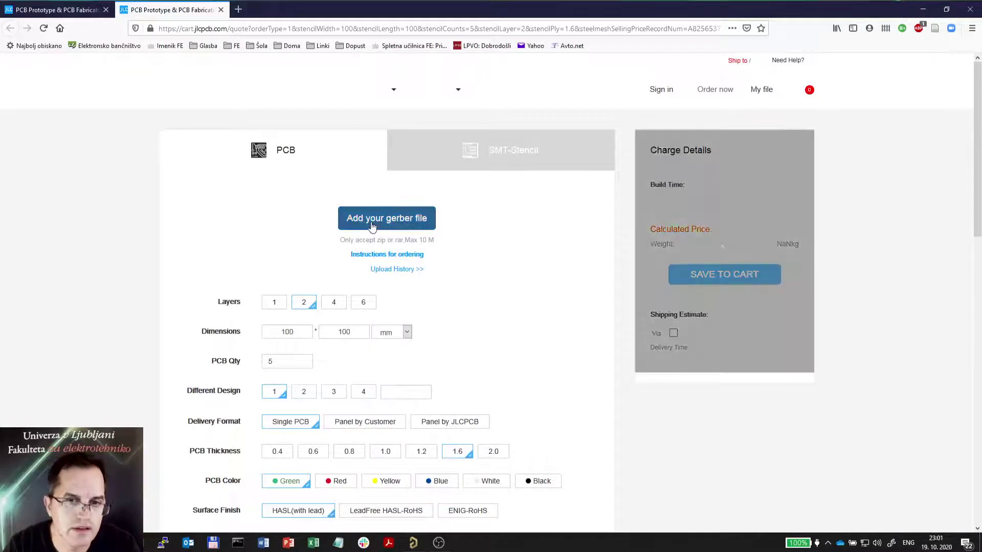
Upload My first project.zip from Sample projects > My first project > Project Outputs for Free Documents
left_click(372, 220)
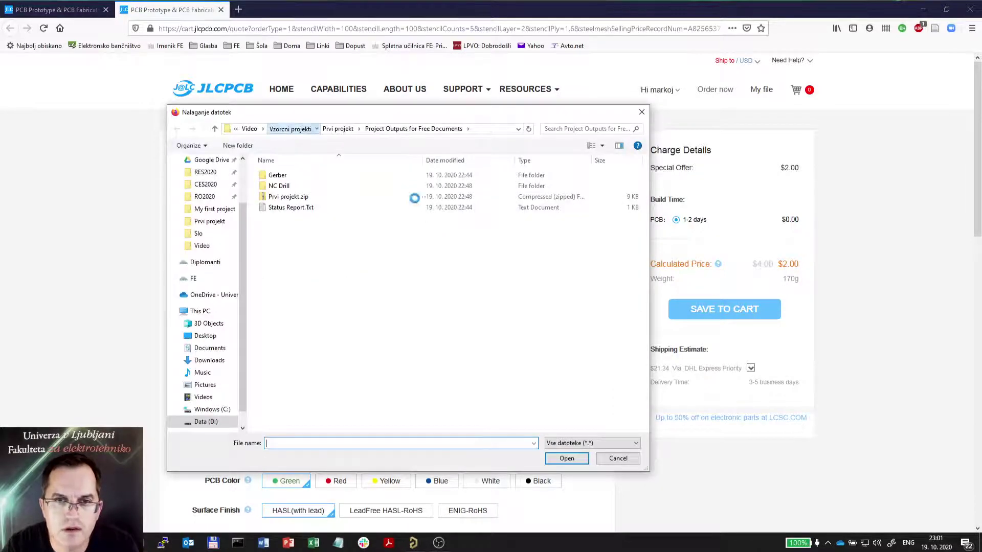
left_click(290, 128)
left_click(399, 128)
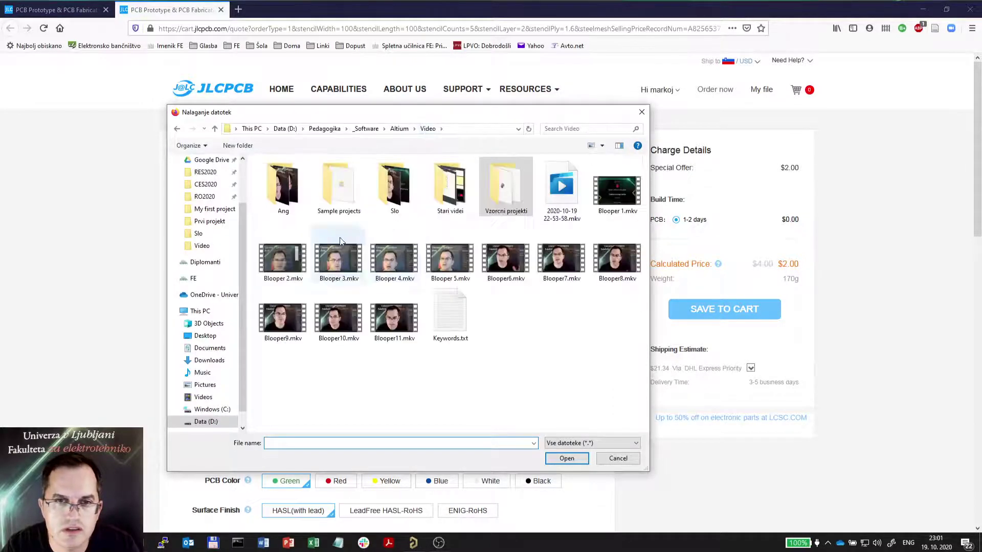
double_click(335, 188)
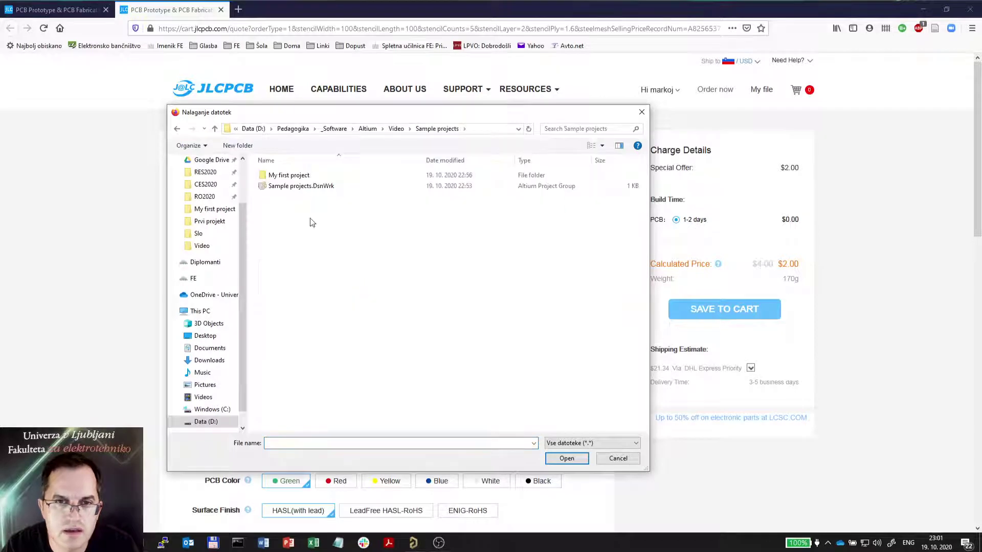
double_click(292, 176)
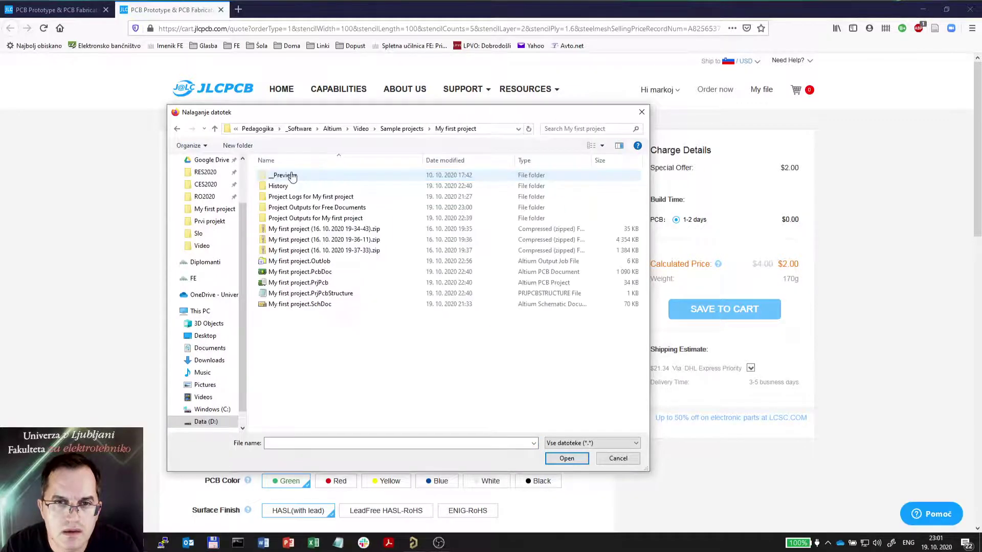
double_click(298, 207)
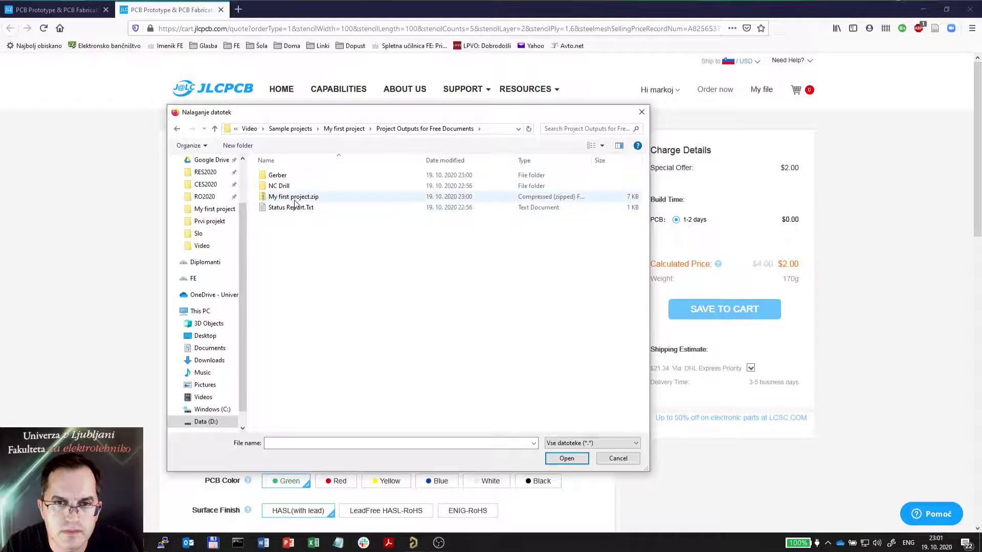
left_click(294, 199)
left_click(566, 458)
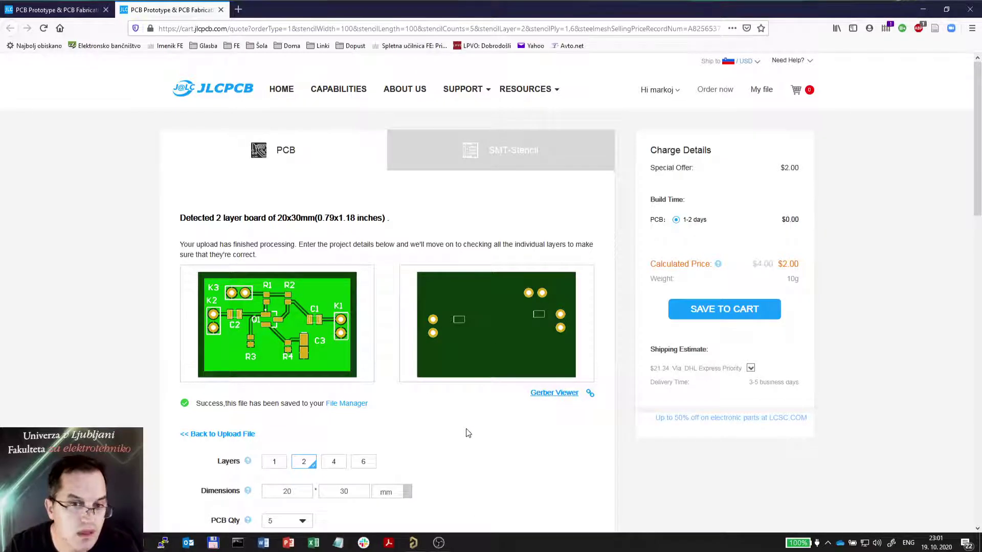
Step through the board dimension fields to the length value
scroll(468, 433, "down", 4)
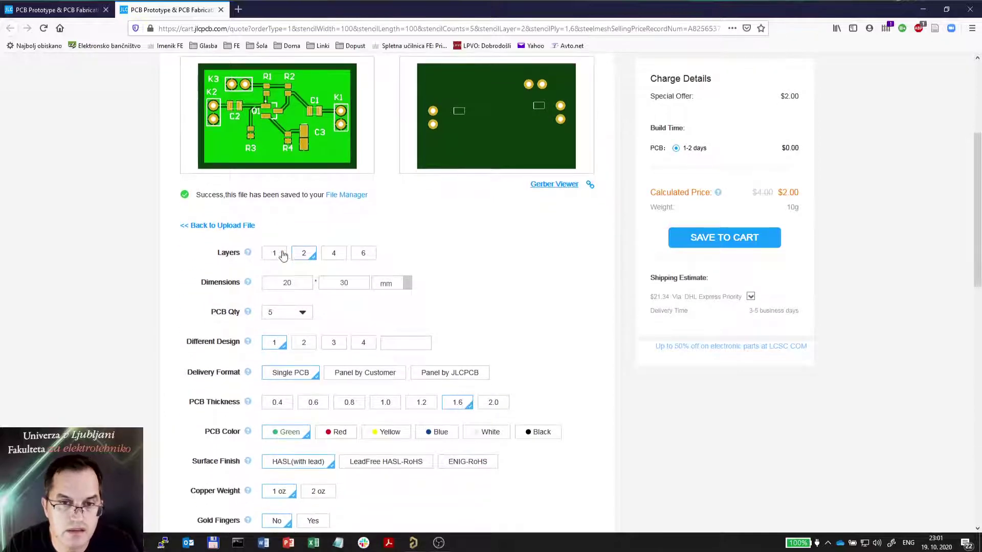
left_click(279, 281)
key("Tab")
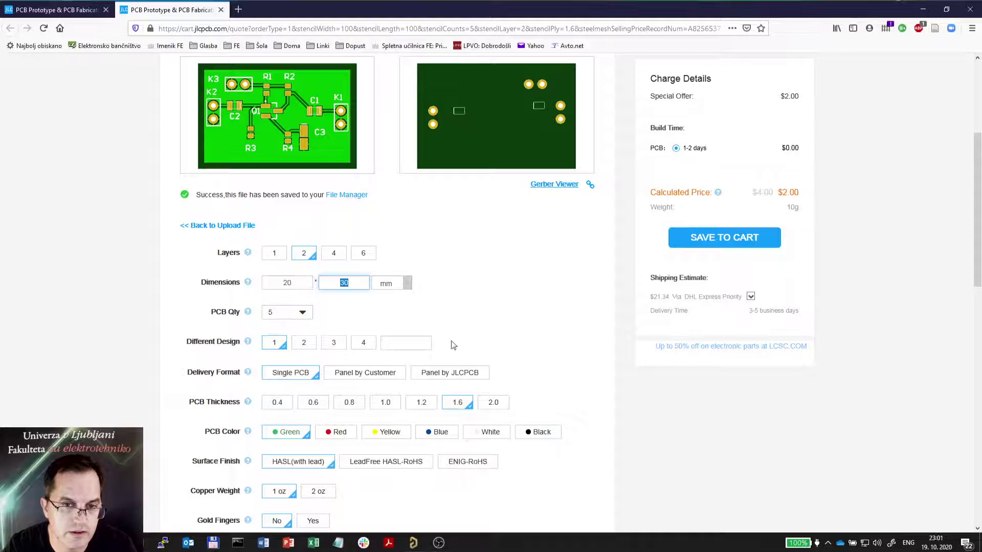
scroll(511, 358, "down", 3)
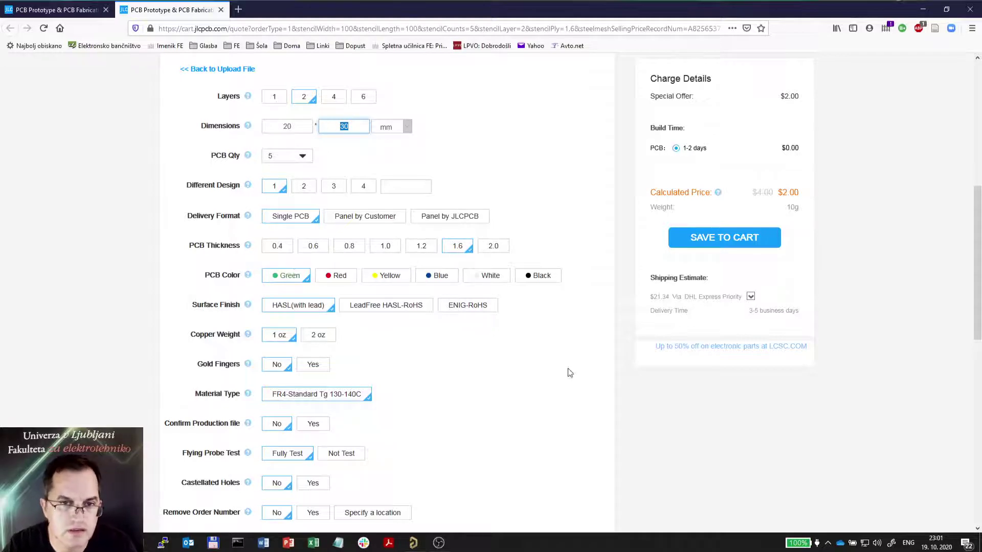
scroll(565, 377, "down", 3)
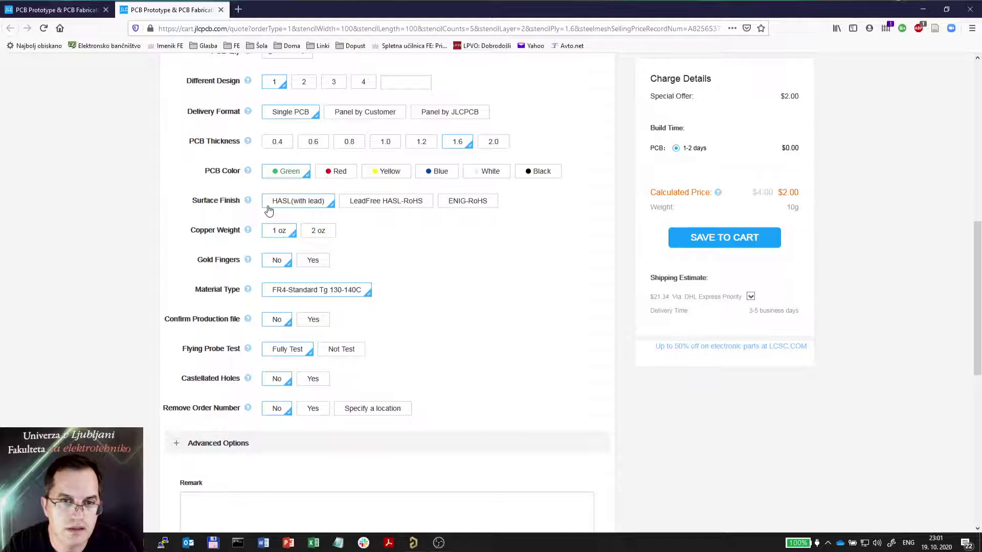
Compare ENIG-RoHS pricing and settle on LeadFree HASL-RoHS surface finish
left_click(386, 202)
right_click(466, 377)
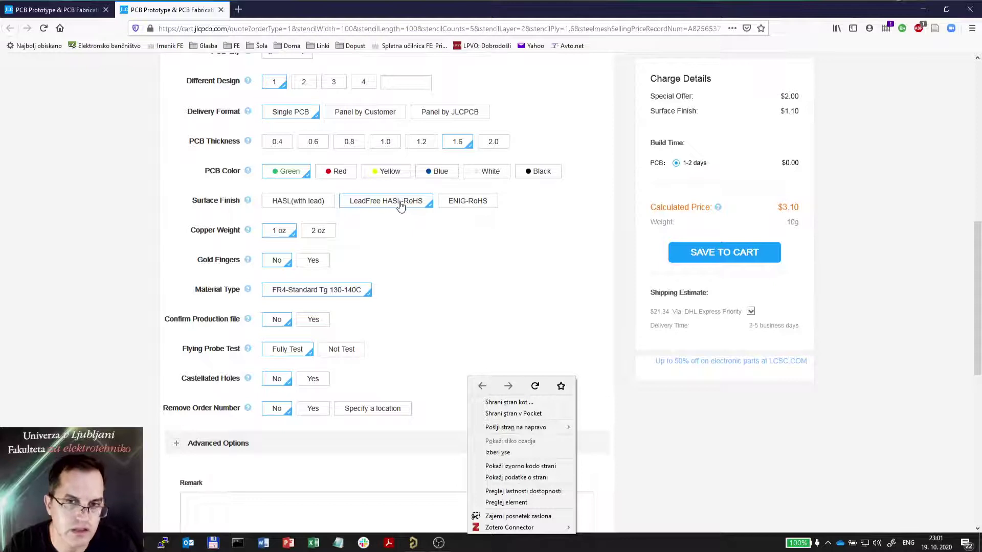
left_click(480, 201)
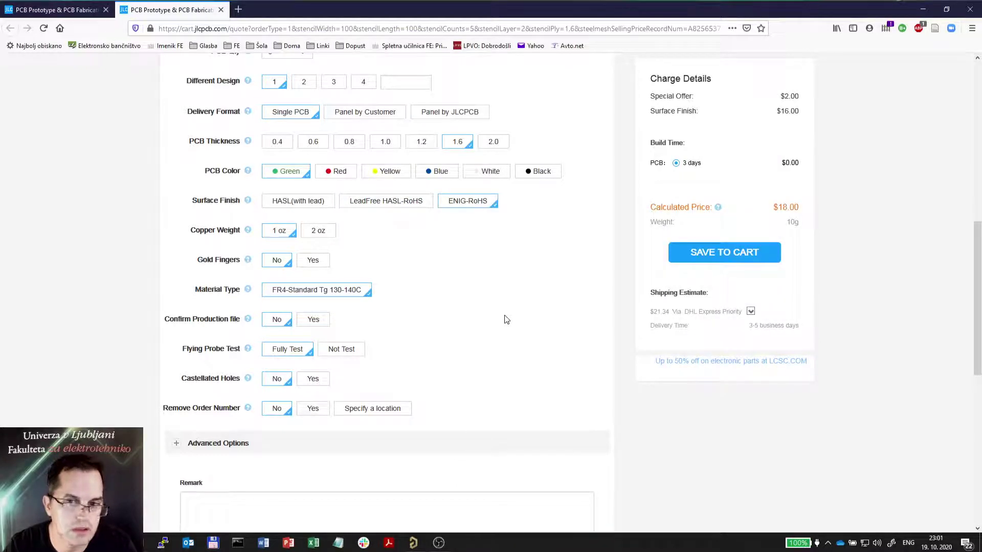
left_click(398, 201)
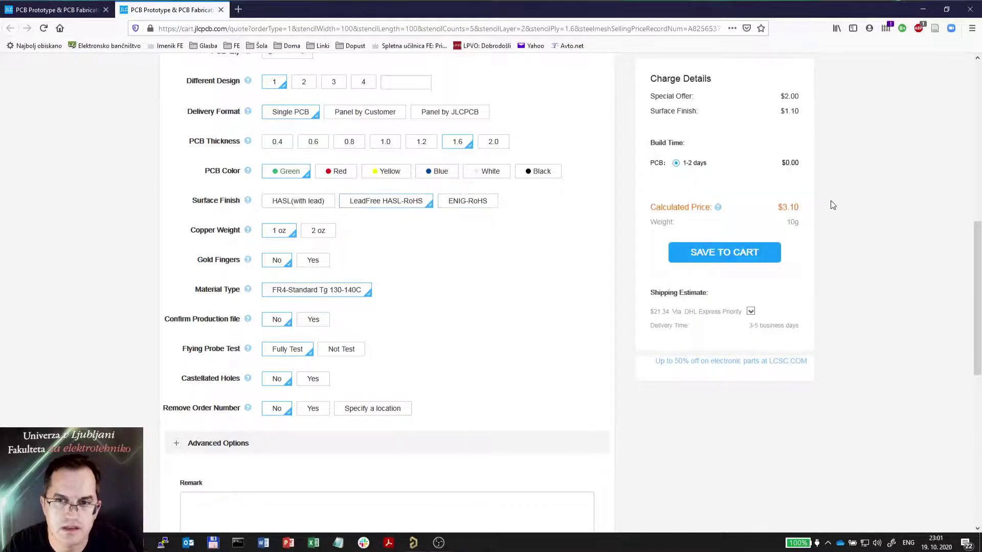
left_click(473, 202)
left_click(383, 207)
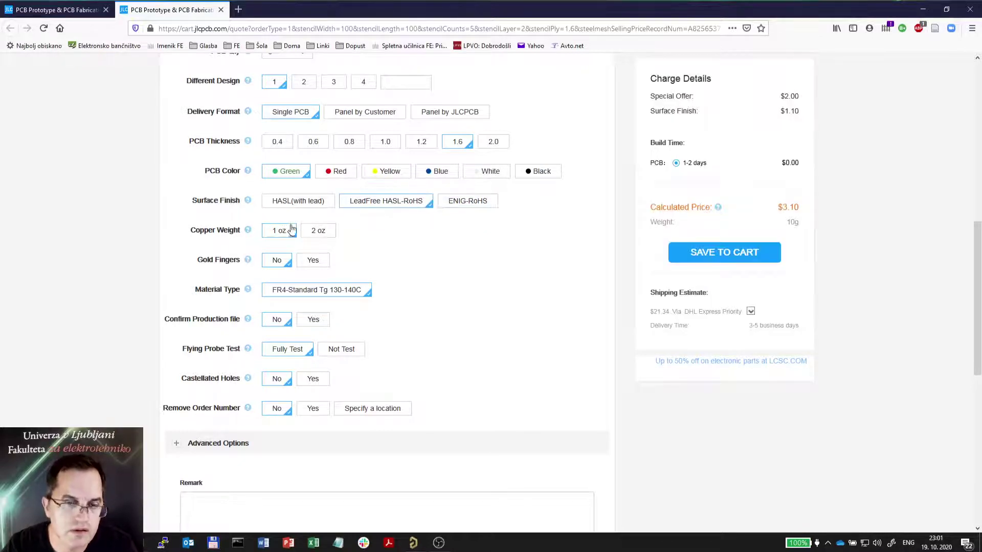
Choose 2 oz copper weight and keep the Flying Probe Test on Fully Test
left_click(321, 233)
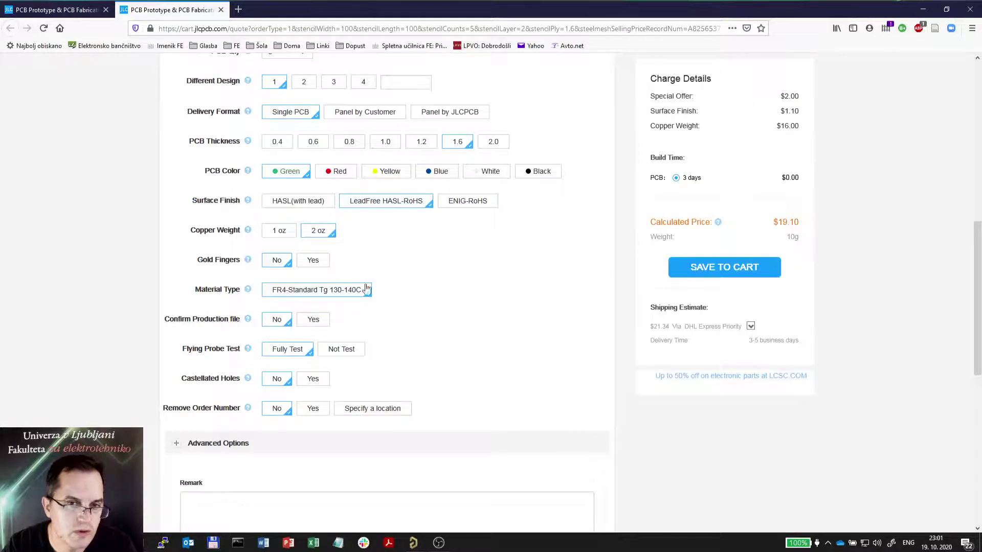
left_click(276, 234)
left_click(319, 233)
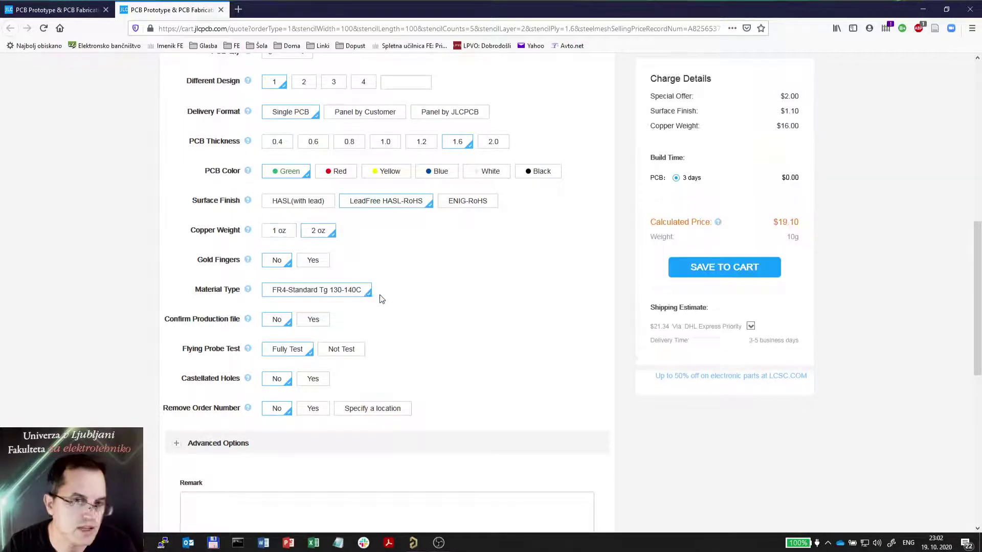
right_click(384, 302)
key("Escape")
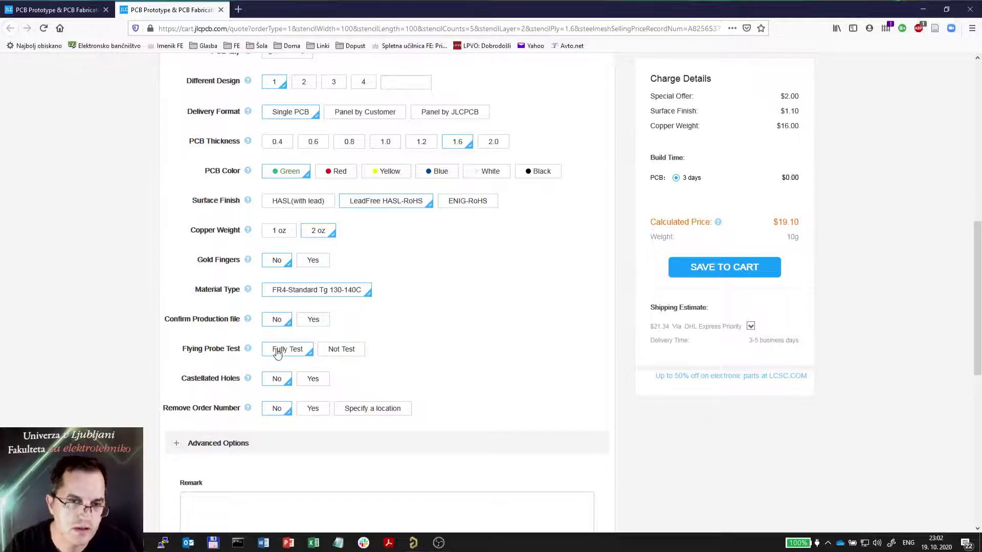
left_click(352, 350)
left_click(290, 349)
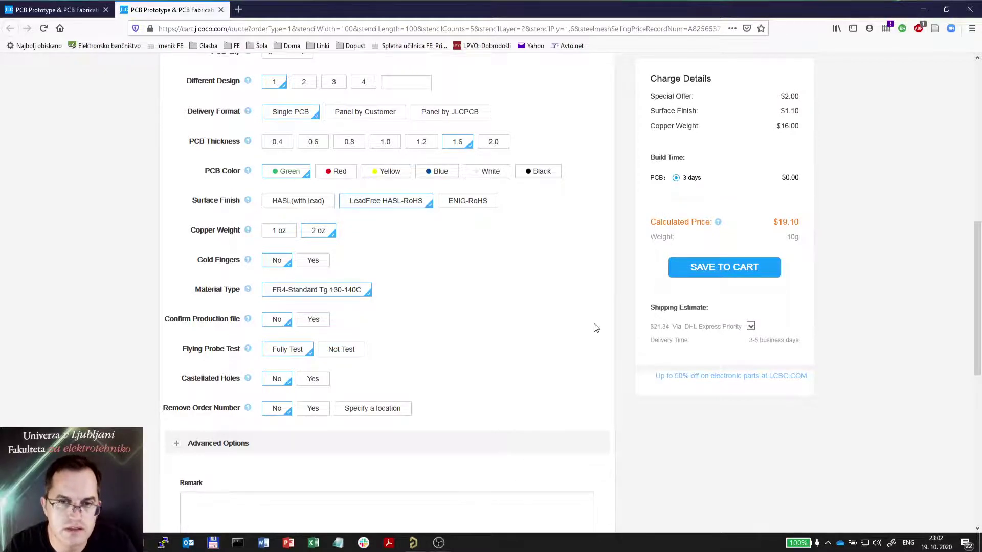
scroll(588, 338, "down", 7)
scroll(564, 359, "up", 13)
scroll(565, 359, "up", 3)
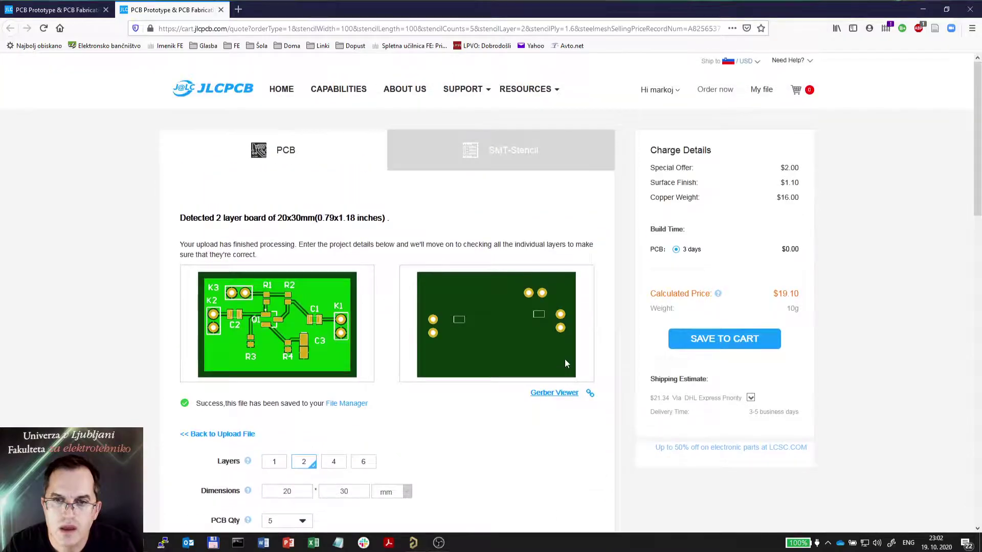
Open the Gerber viewer and compare the board's bottom and top sides
left_click(559, 396)
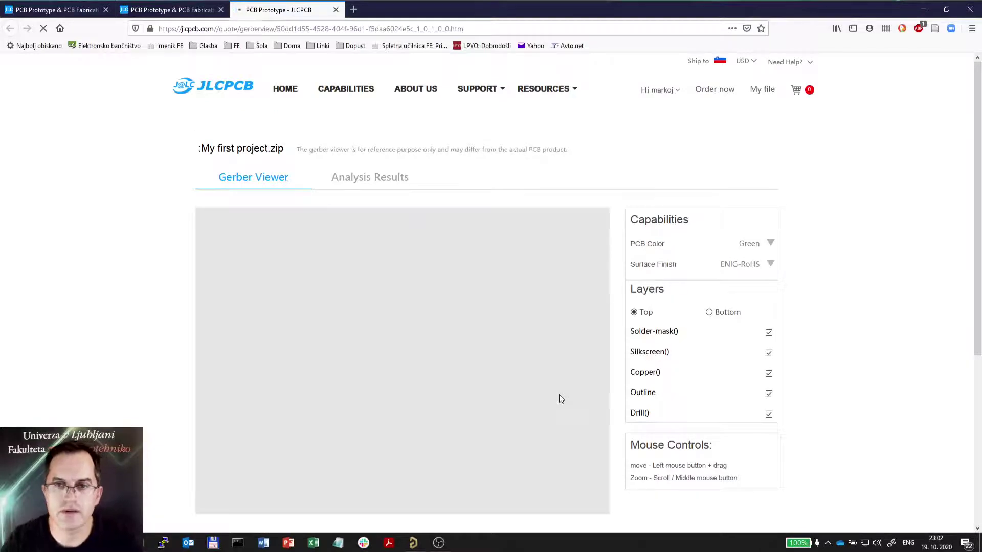
scroll(557, 329, "down", 2)
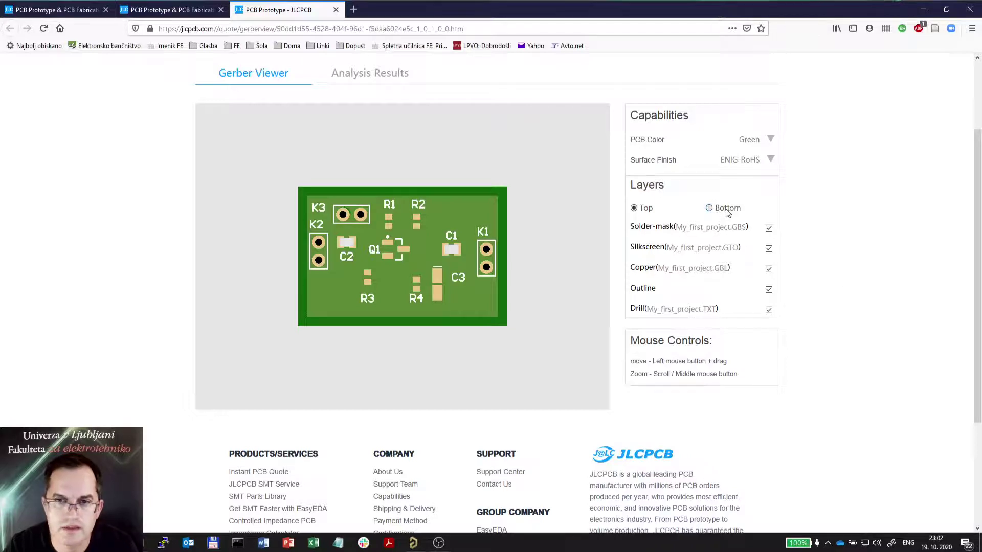
left_click(709, 208)
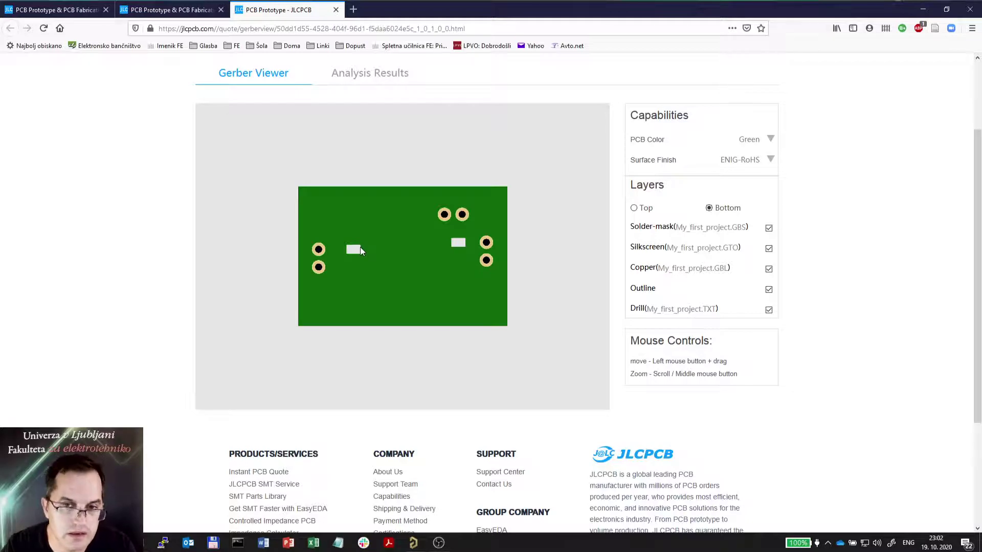
left_click(642, 210)
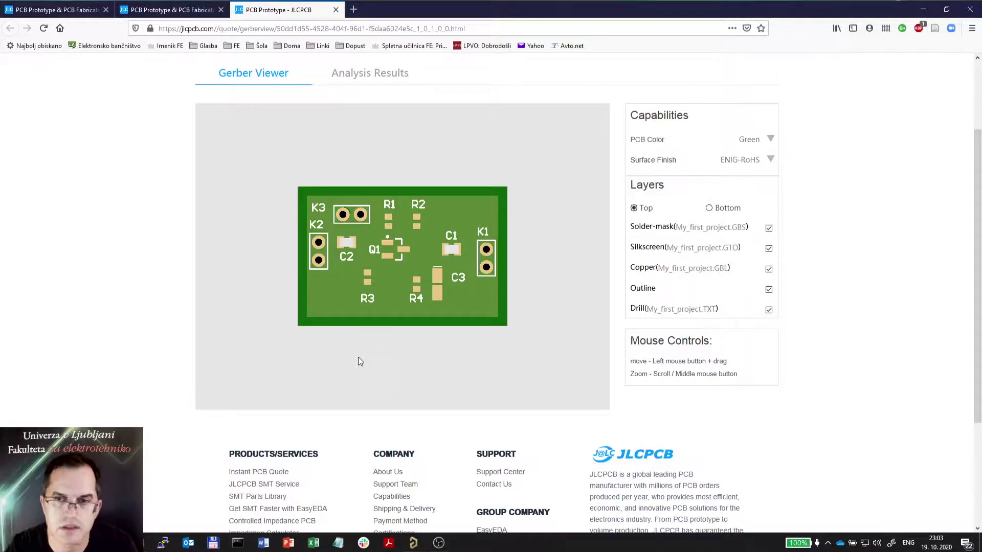
Hide and restore the solder mask, silkscreen, copper and drill layers one by one
left_click(769, 228)
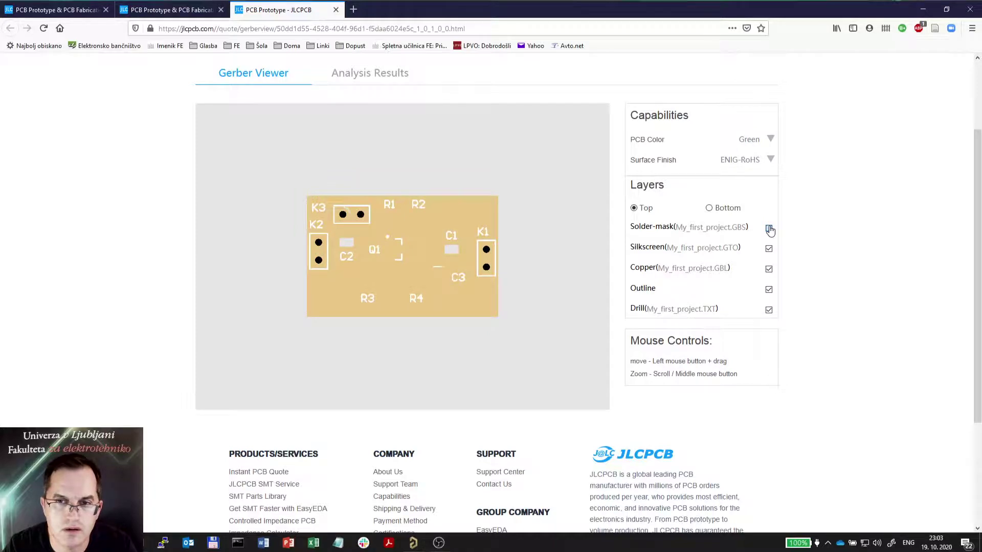
left_click(768, 228)
left_click(769, 249)
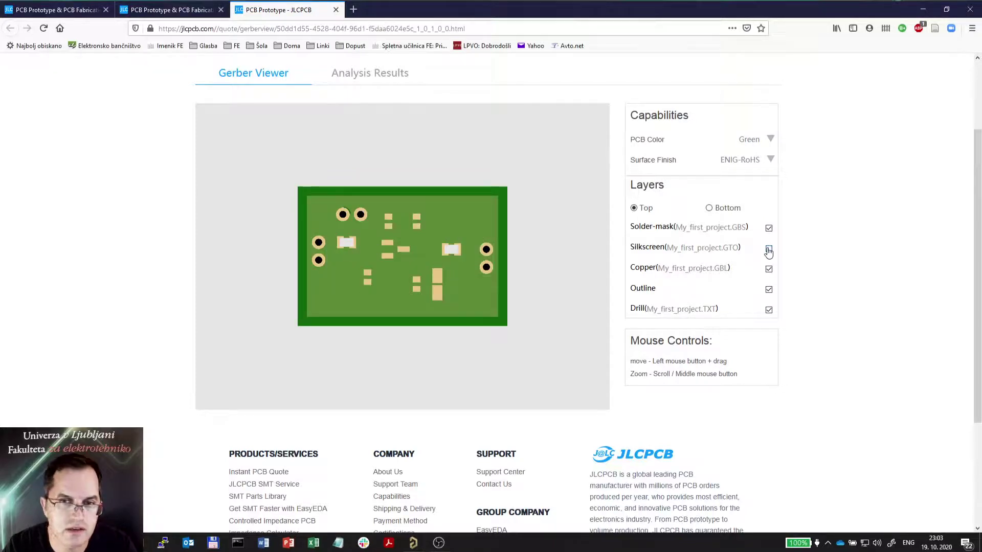
left_click(769, 249)
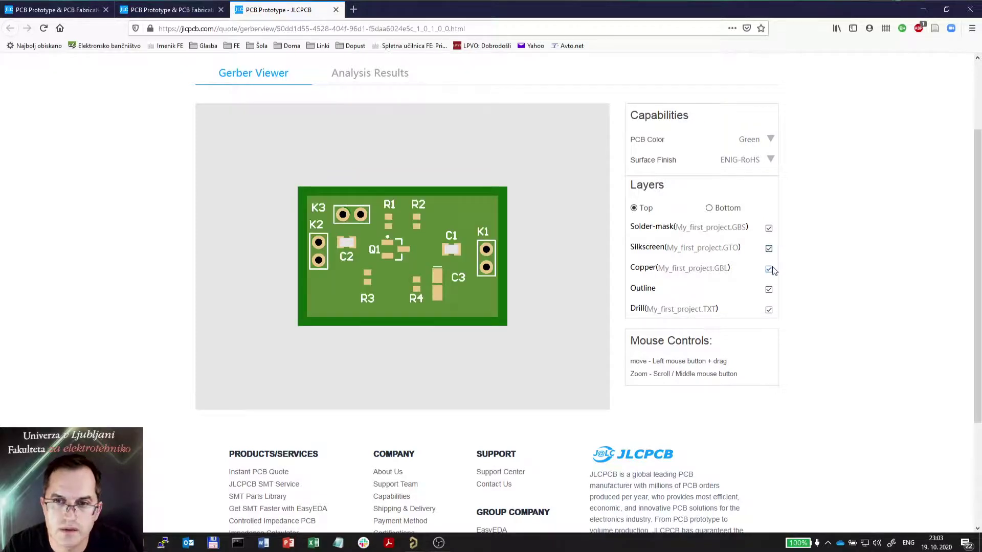
left_click(771, 273)
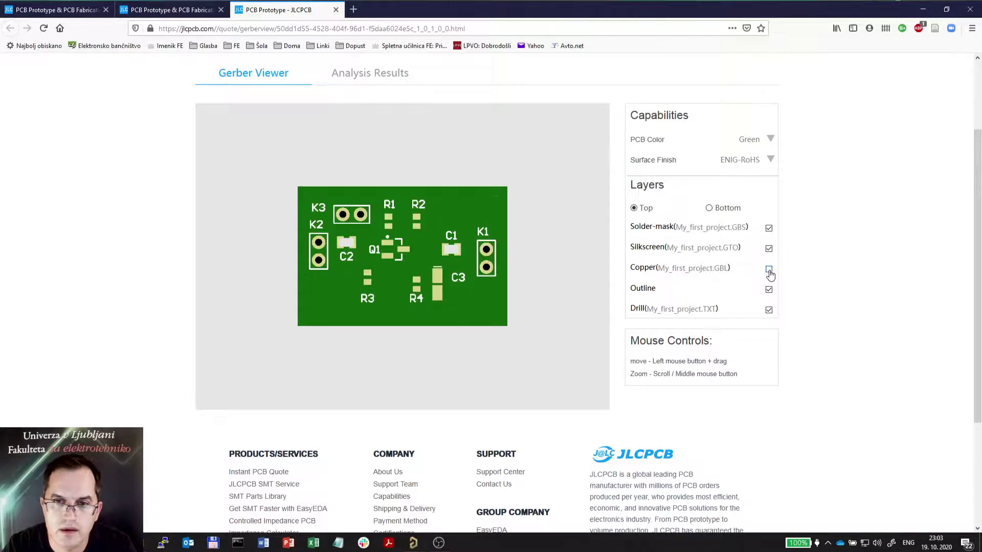
left_click(769, 271)
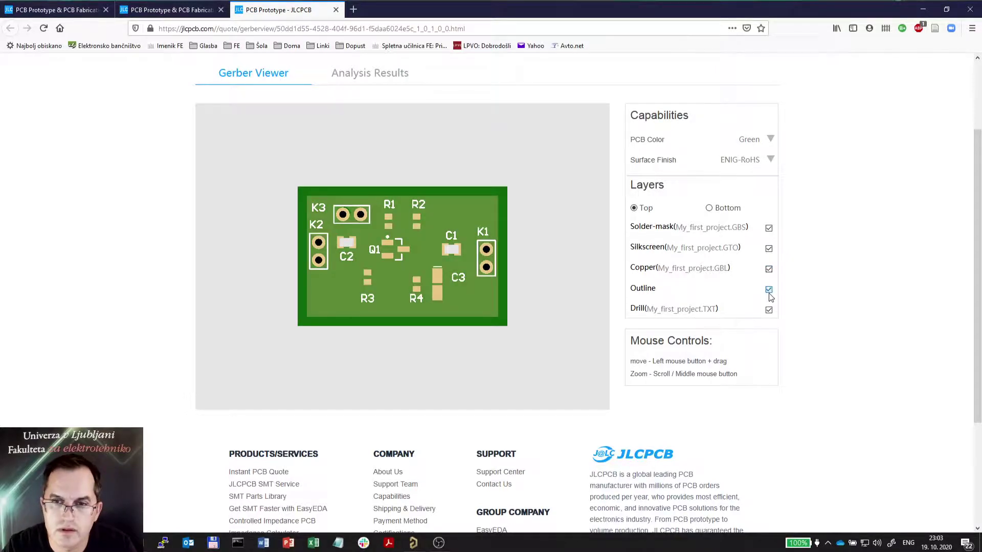
left_click(769, 291)
left_click(769, 310)
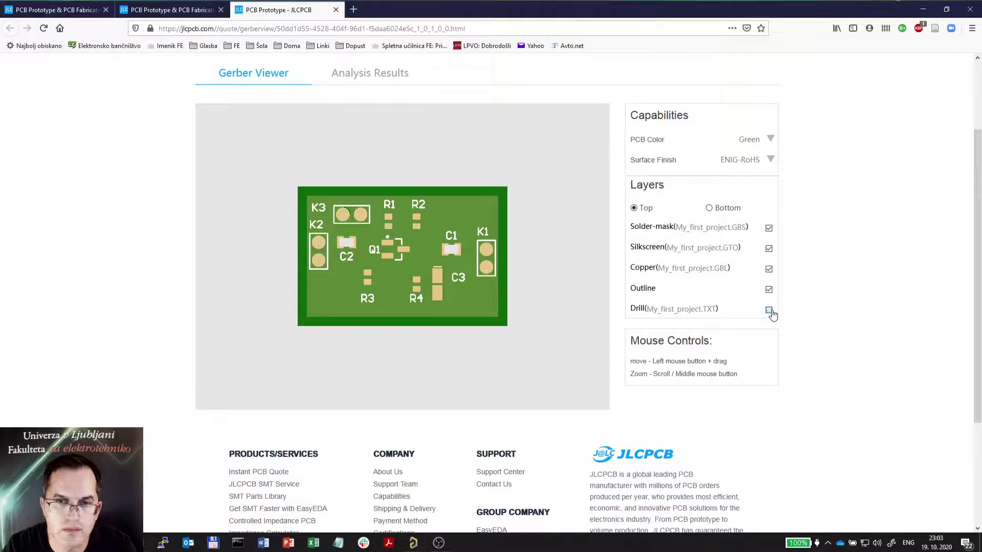
left_click(770, 311)
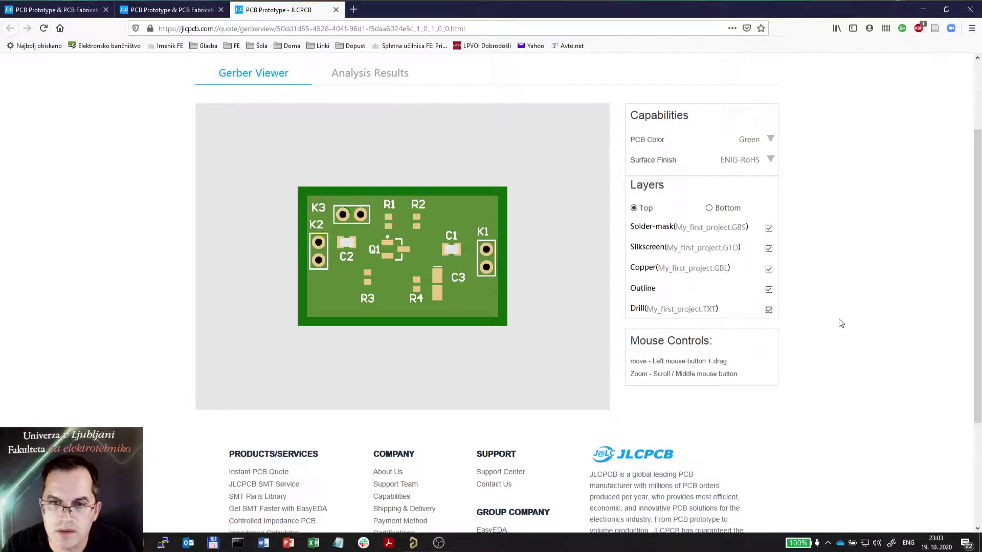
scroll(839, 322, "up", 2)
scroll(839, 323, "down", 2)
scroll(840, 319, "down", 3)
scroll(839, 320, "up", 5)
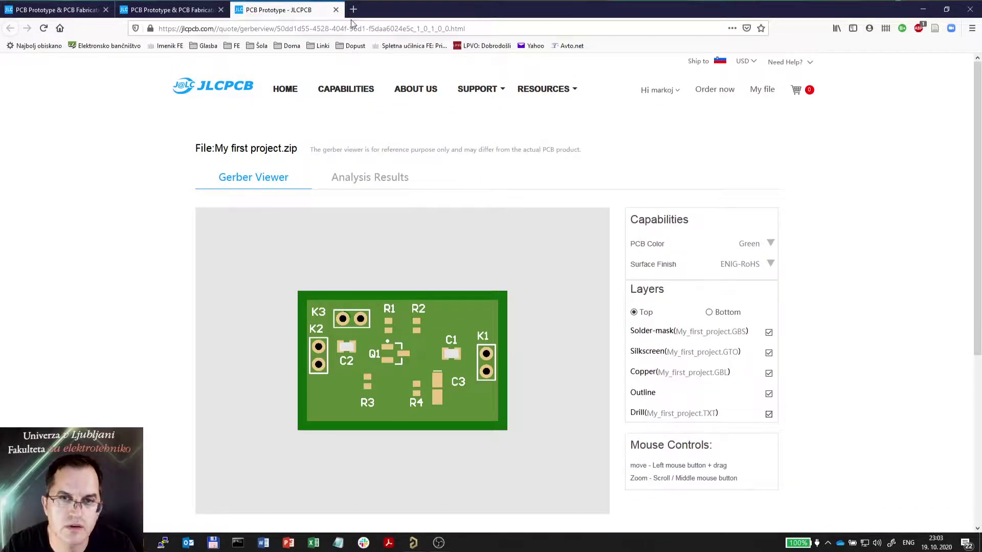
Close the Gerber viewer tab, visit the order Remark box, then close the browser window
left_click(335, 10)
scroll(332, 345, "down", 10)
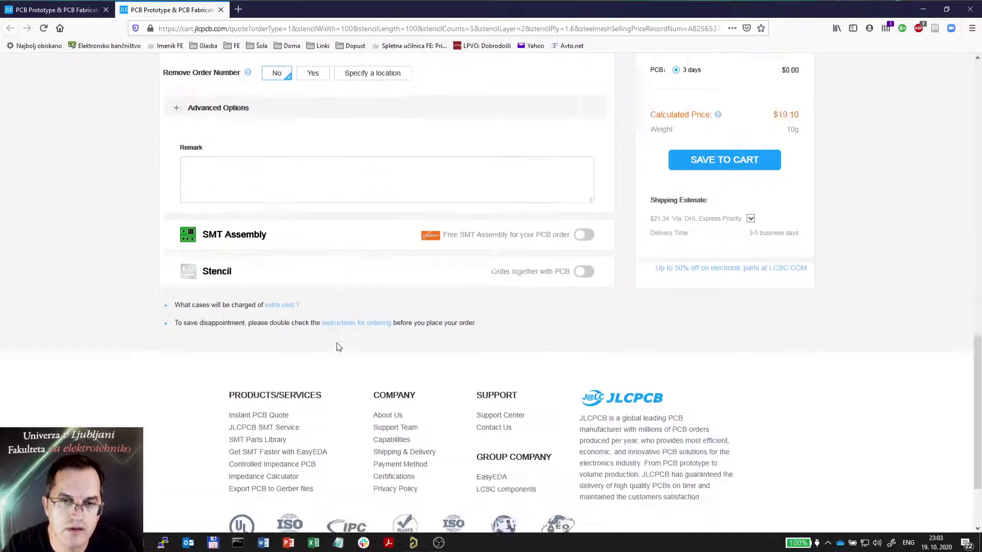
scroll(281, 228, "up", 5)
left_click(278, 383)
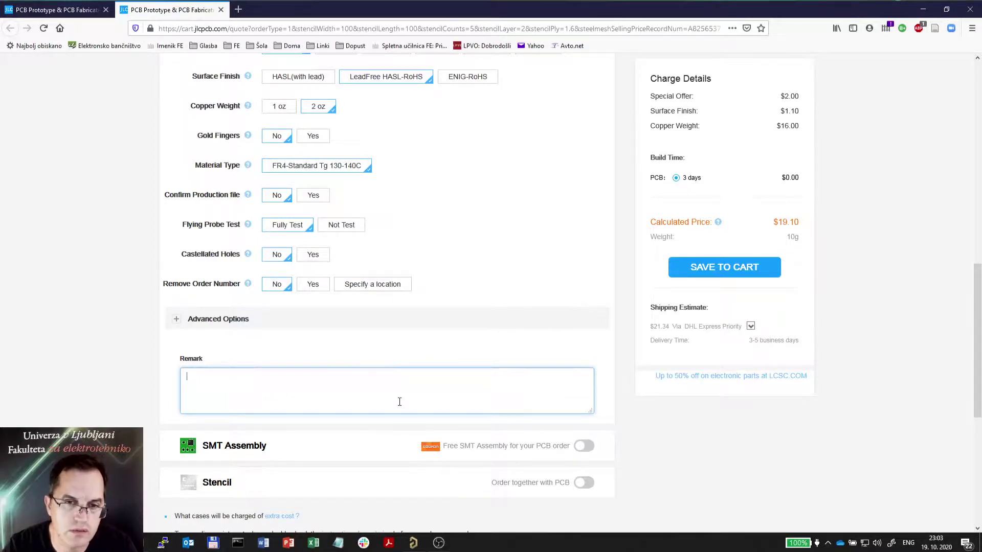
scroll(409, 402, "up", 4)
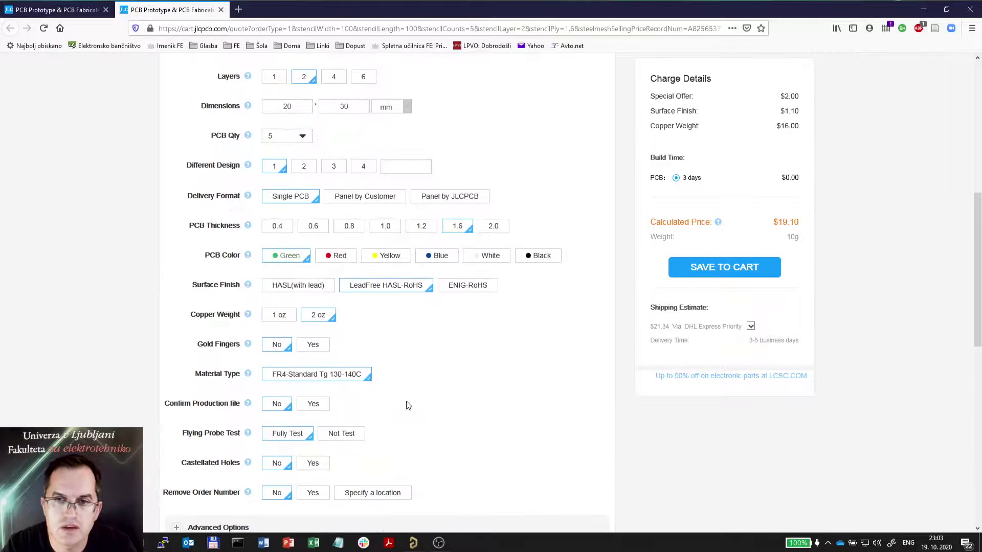
scroll(625, 345, "up", 7)
left_click(970, 9)
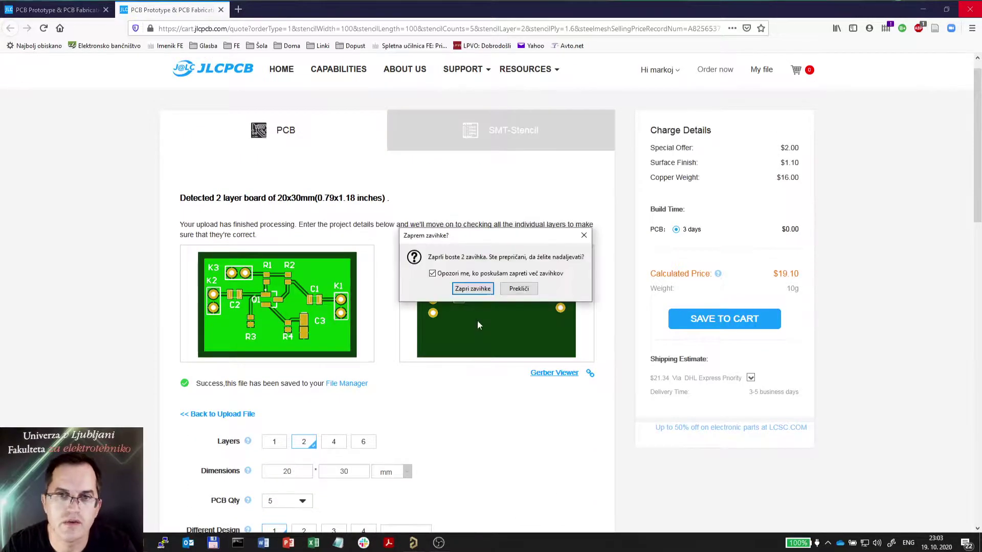
Confirm closing the browser tabs and shut the File Explorer window with Alt+F4
left_click(473, 290)
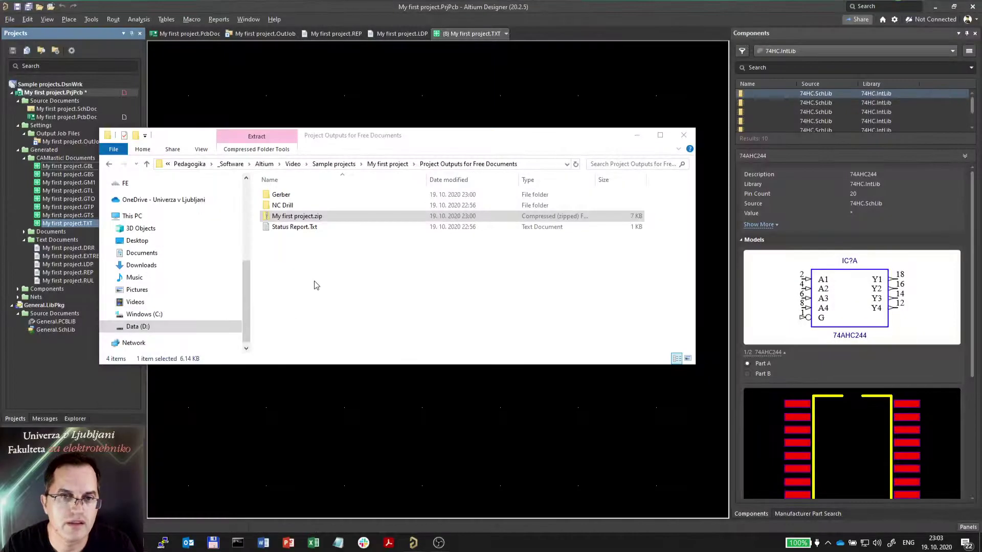
key("alt+F4")
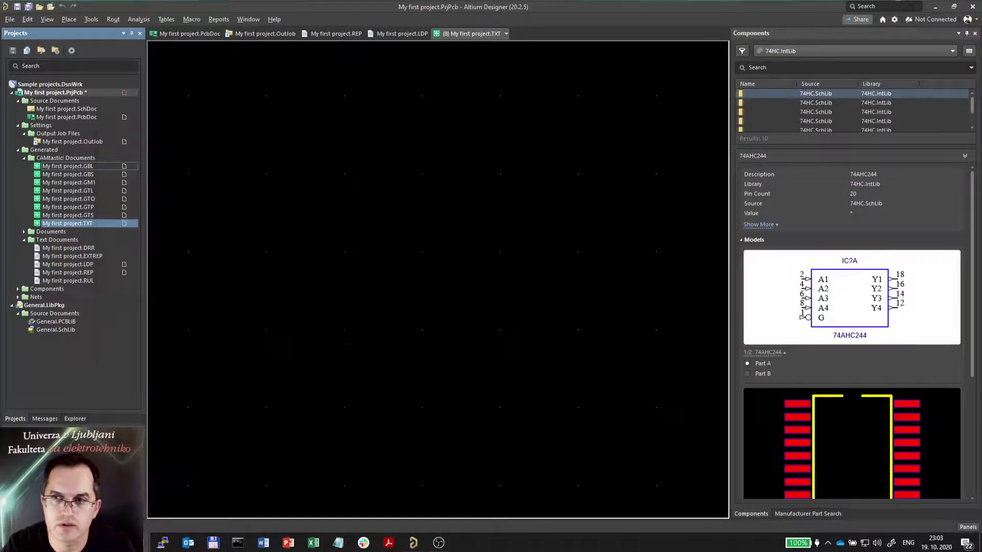